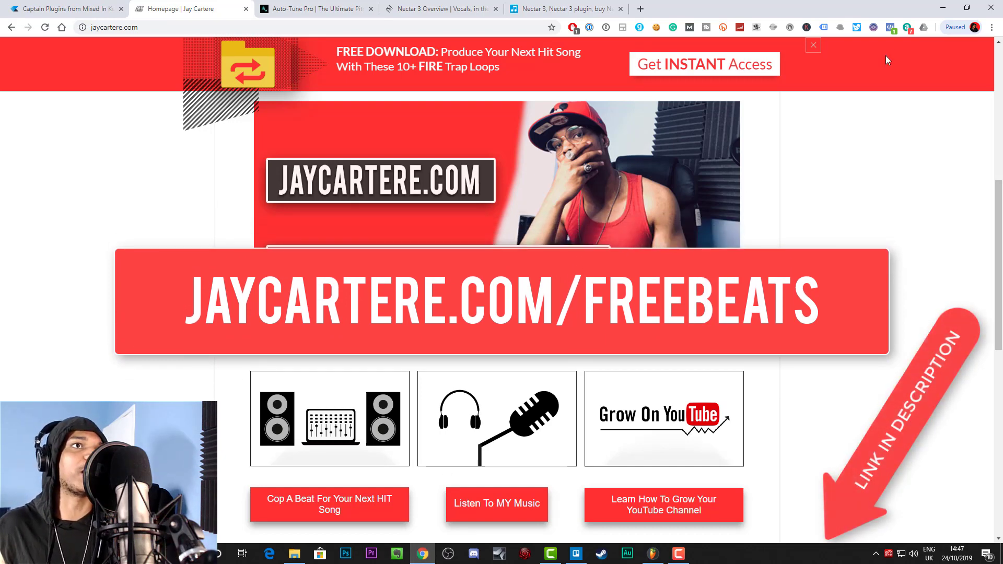
Step: Switch from the browser to the FL Studio project and show the Track 24 vocal clip in the playlist
left_click(939, 9)
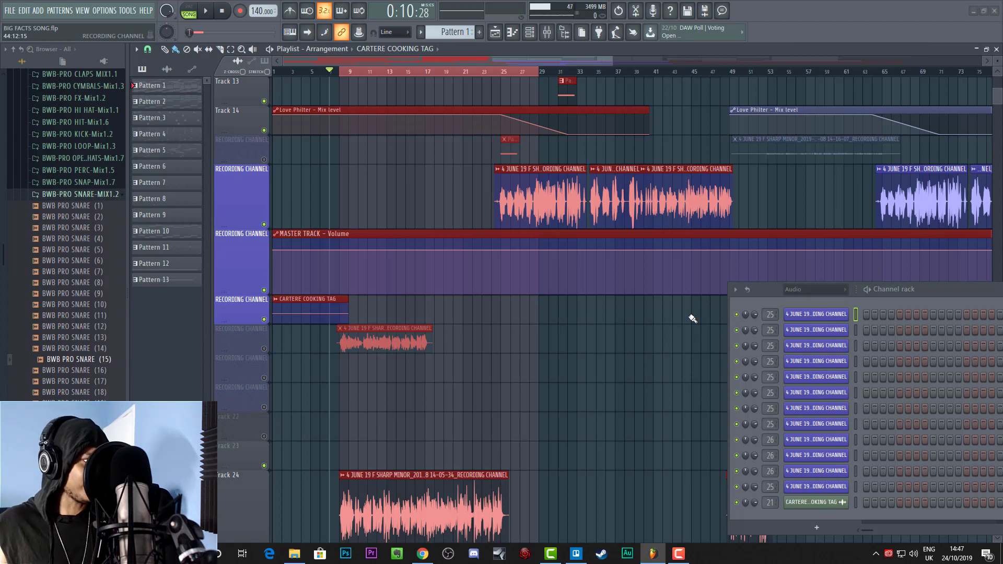
scroll(640, 347, "down", 2)
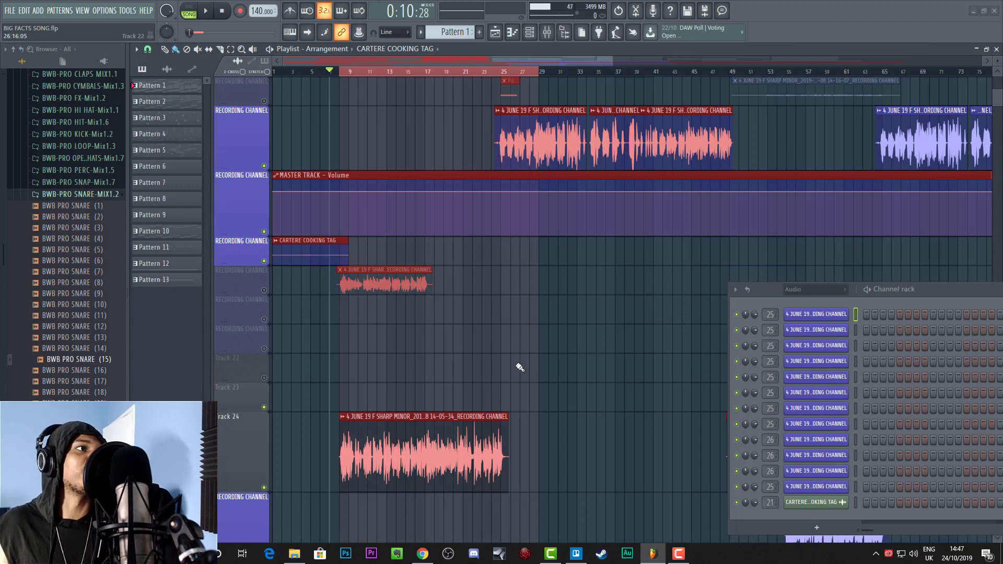
scroll(468, 208, "down", 1)
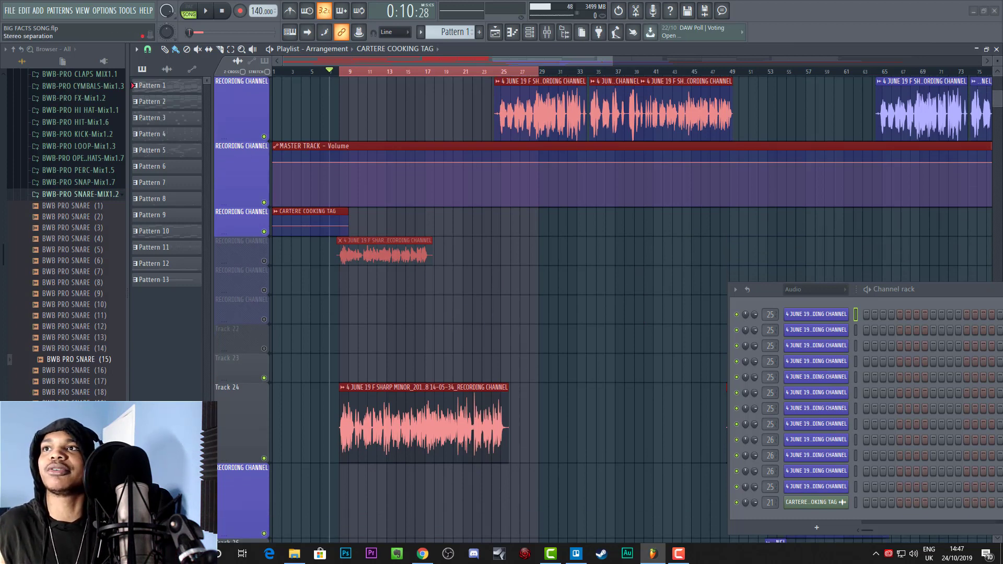
Step: Open the mixer and turn off the Nectar 3 effect on the MAIN VOCALS channel
key("F9")
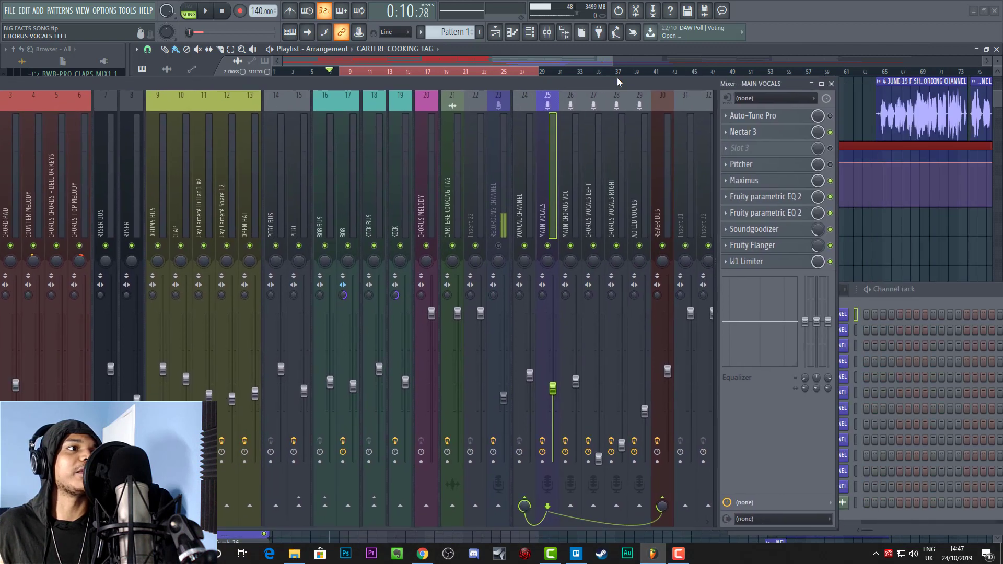
left_click_drag(632, 100, 681, 72)
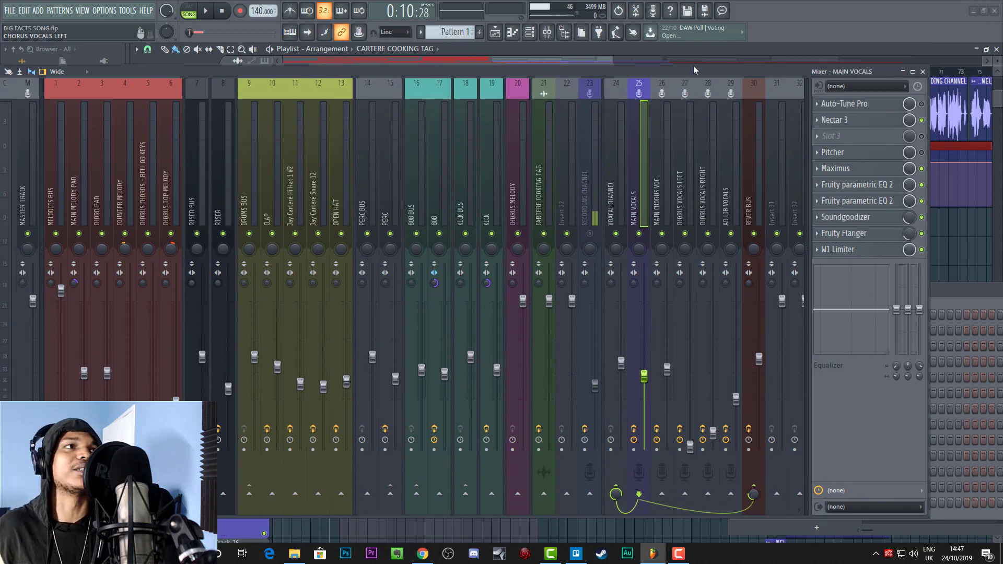
left_click_drag(739, 71, 731, 74)
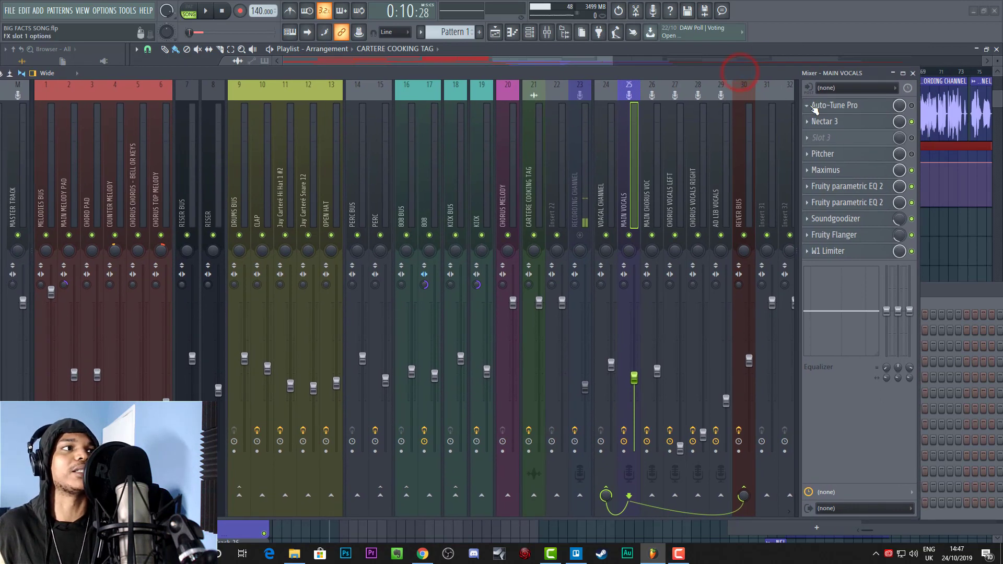
left_click(911, 122)
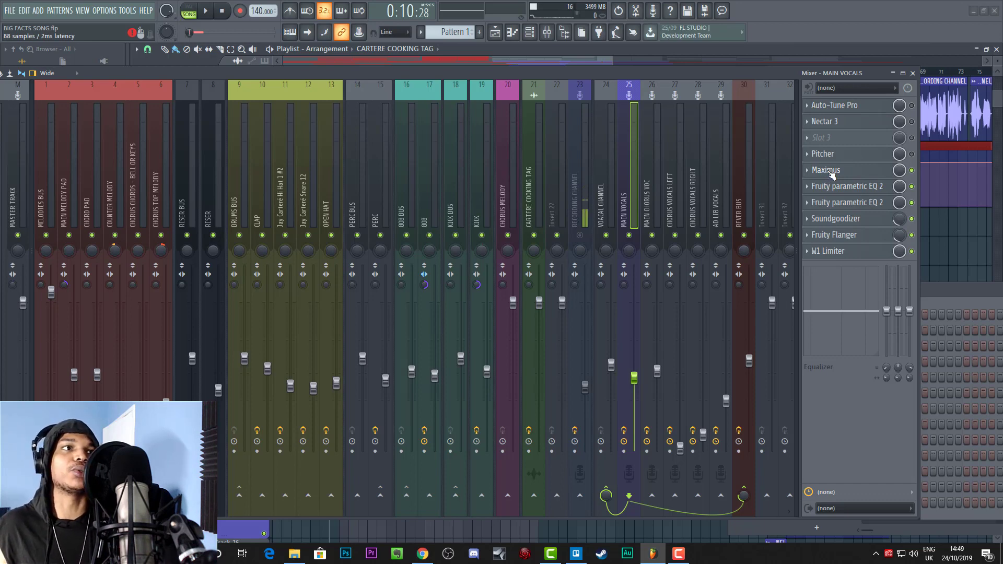
Step: Examine the curve of the first Fruity parametric EQ 2 on the MAIN VOCALS channel, and close the plugin
left_click(855, 187)
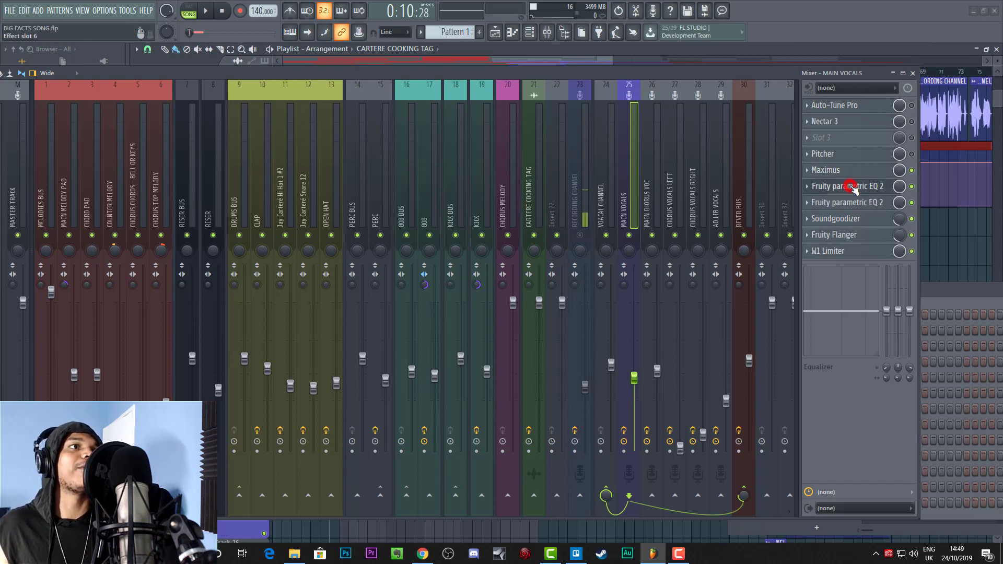
double_click(723, 73)
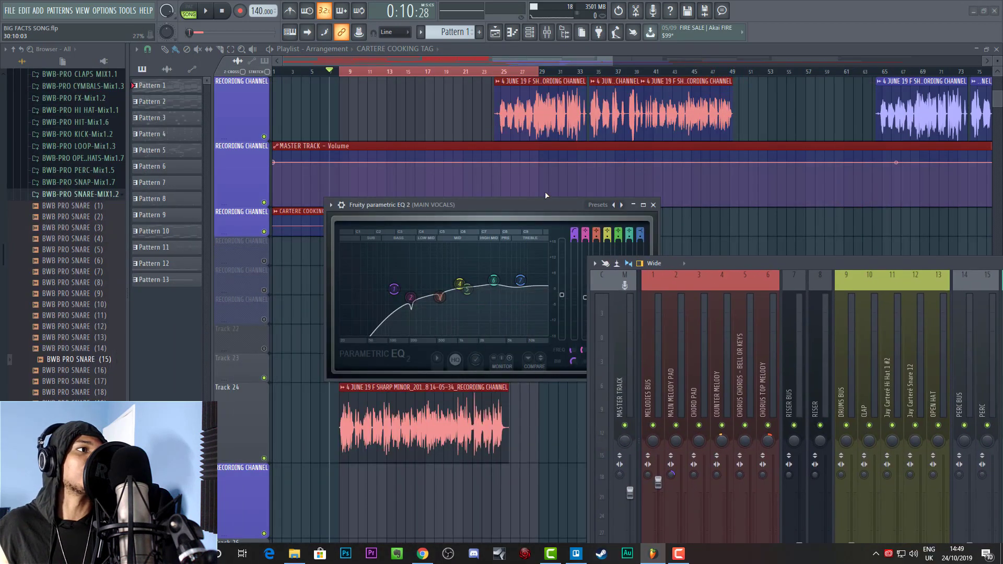
left_click_drag(548, 204, 443, 71)
left_click_drag(791, 263, 269, 253)
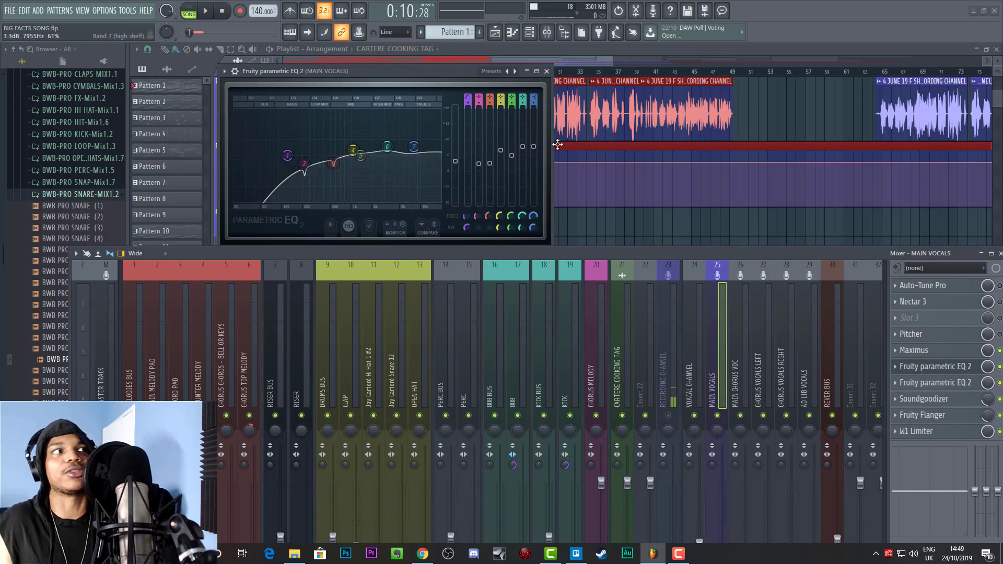
left_click(604, 237)
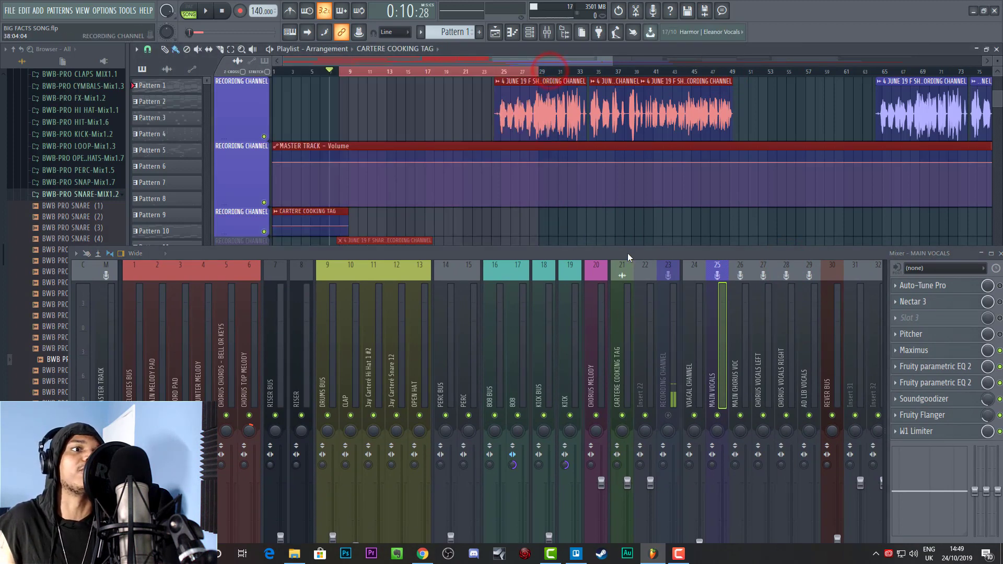
Step: Examine the high-shelf curve of the second Fruity parametric EQ 2 on MAIN VOCALS, and close the plugin
left_click_drag(627, 253, 509, 158)
left_click(810, 290)
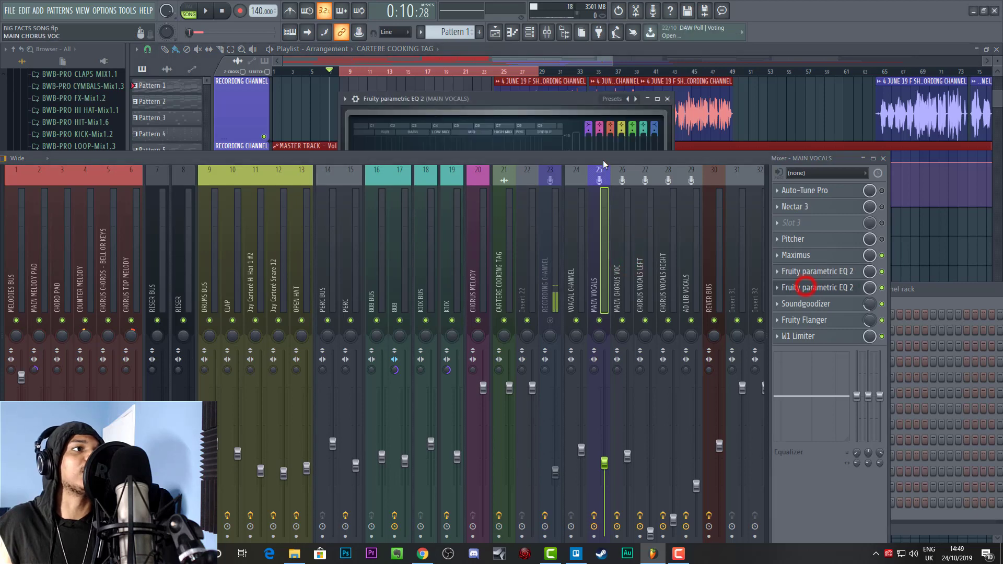
left_click_drag(599, 163, 689, 377)
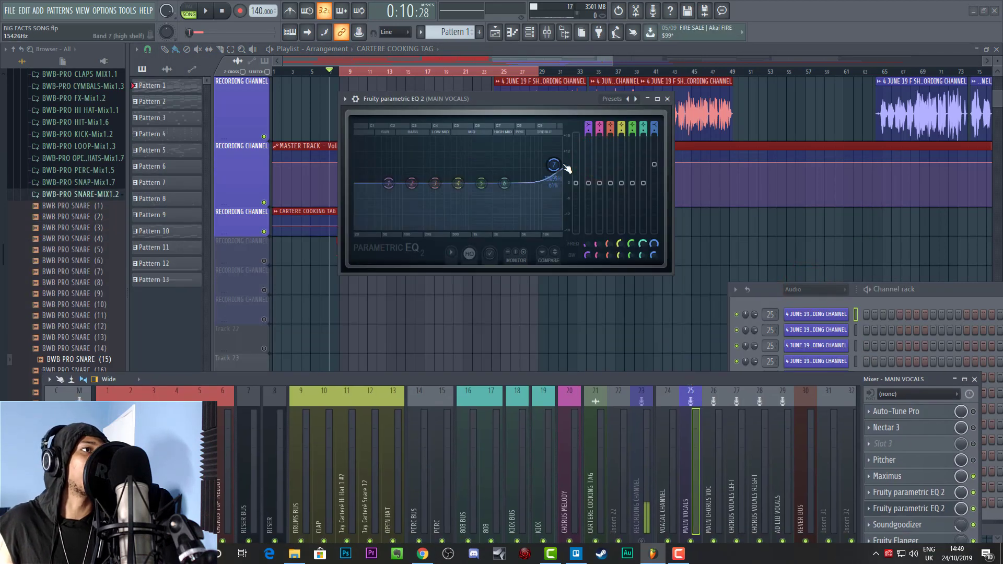
left_click(667, 98)
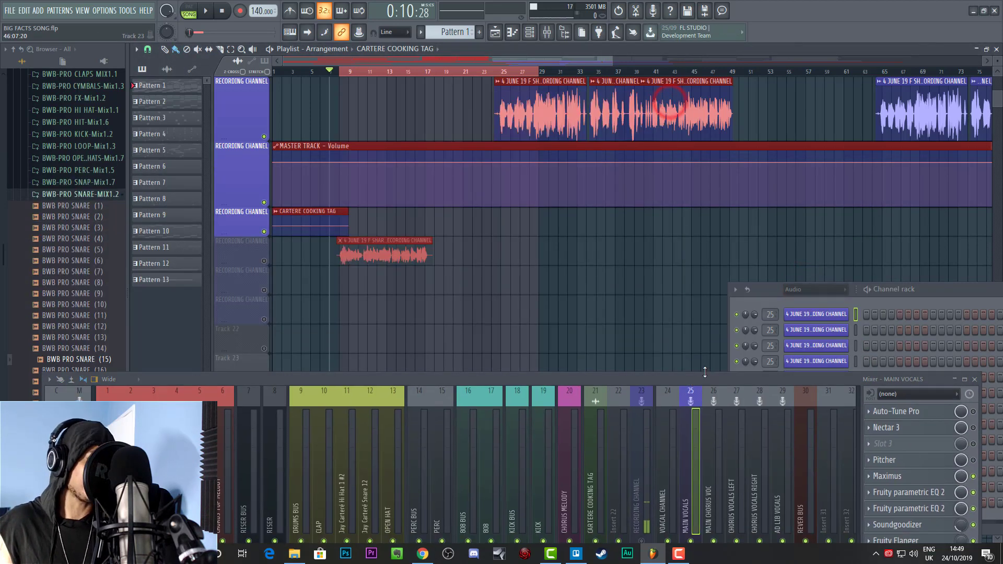
Step: Examine the mode and amount of the Soundgoodizer on the MAIN VOCALS channel, and close the plugin
left_click_drag(704, 377, 752, 378)
left_click(871, 321)
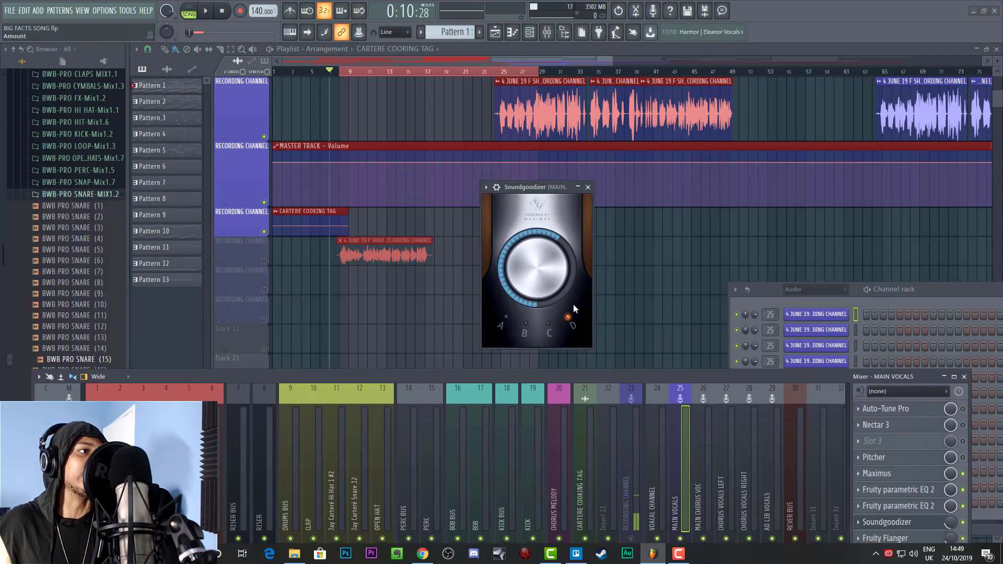
left_click(588, 187)
Step: Examine the Fruity Flanger settings on the MAIN VOCALS channel, and close the plugin
left_click_drag(704, 378, 679, 264)
left_click(839, 343)
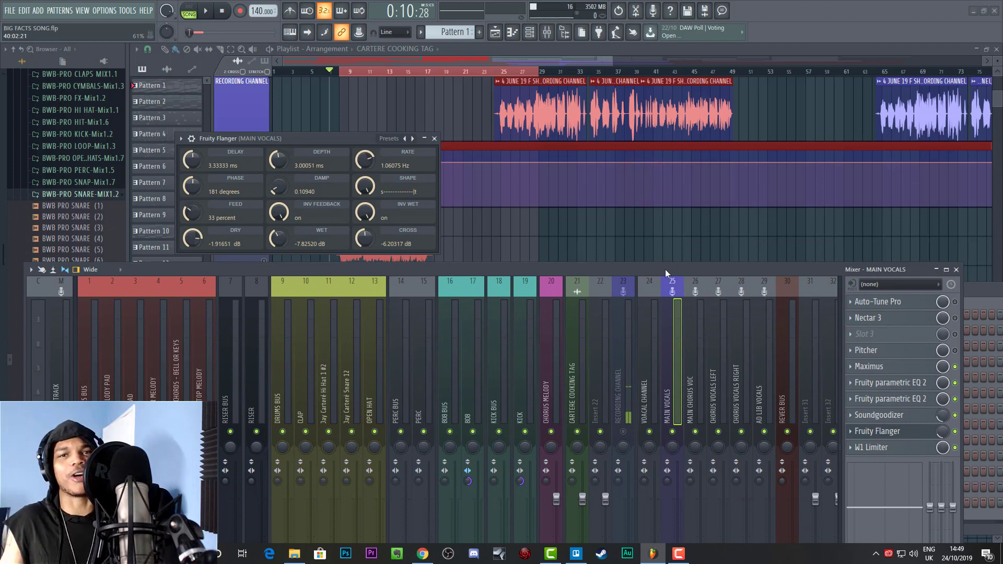
left_click(435, 140)
Step: Examine the threshold and release settings of the W1 Limiter on MAIN VOCALS, and close the plugin
left_click_drag(608, 276, 559, 130)
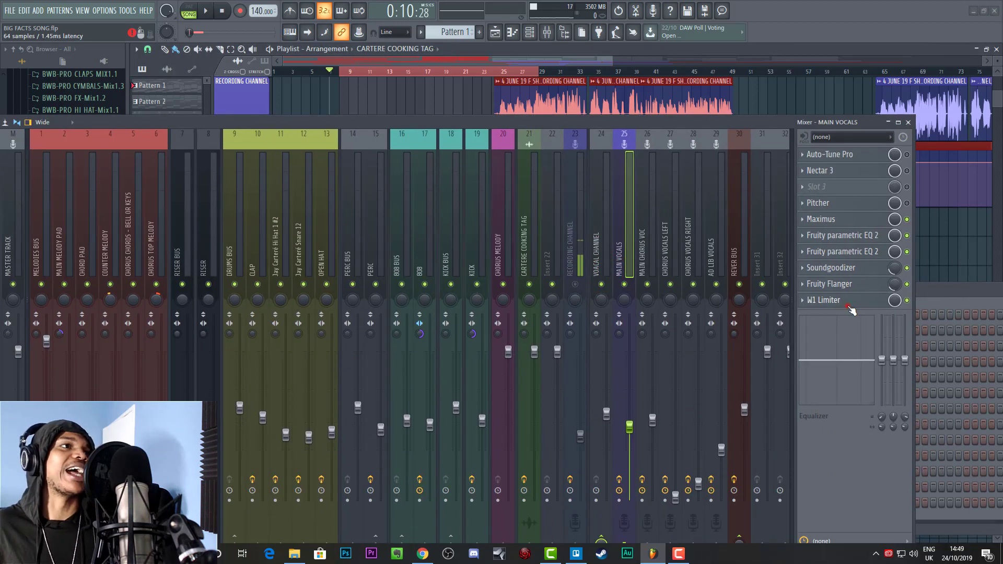
left_click_drag(616, 124, 656, 288)
left_click_drag(386, 166, 406, 92)
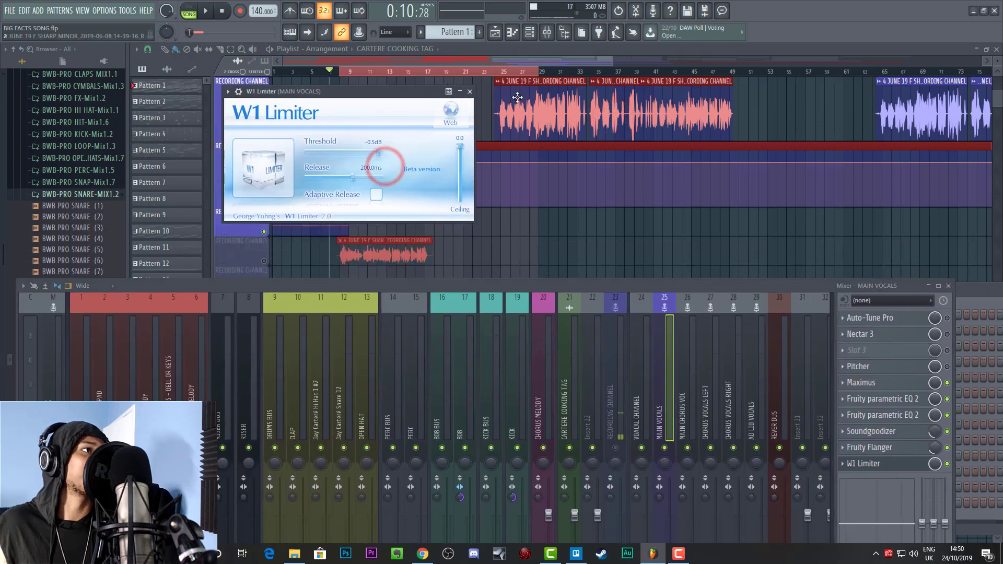
left_click(471, 92)
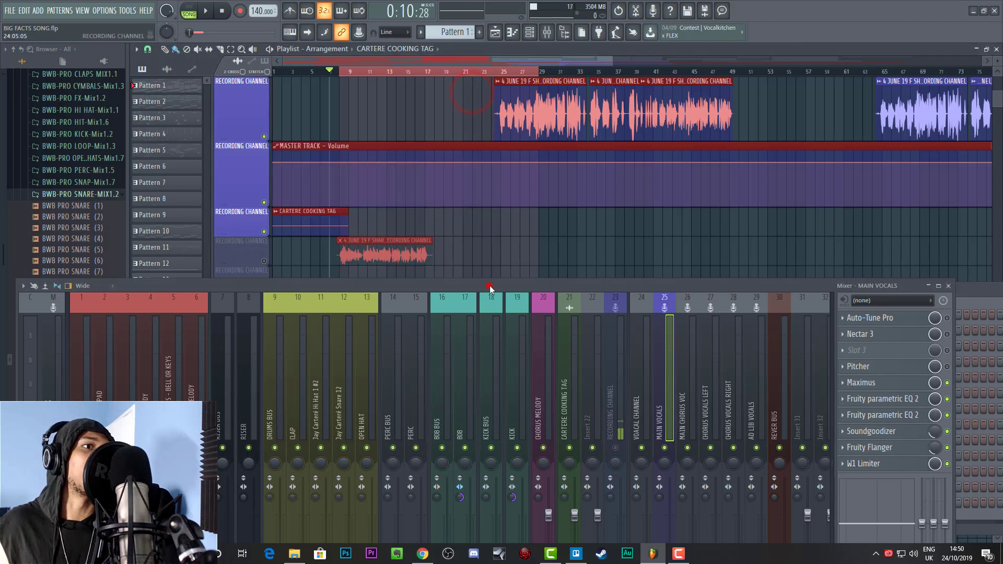
Step: Close the mixer and play the arrangement through the Track 24 vocal clip to hear it without Auto-Tune, stopping playback after the clip
left_click_drag(490, 285, 415, 93)
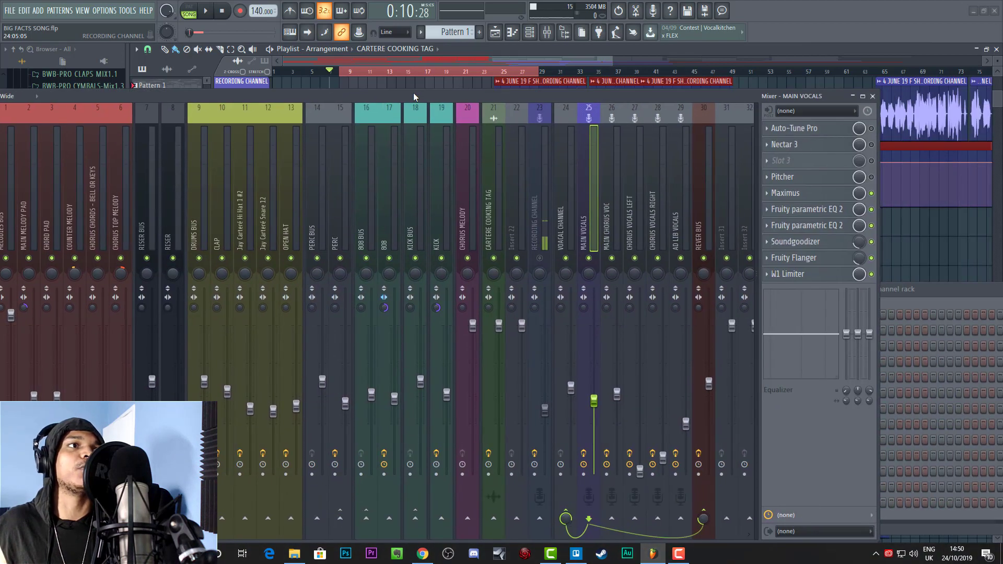
key("F9")
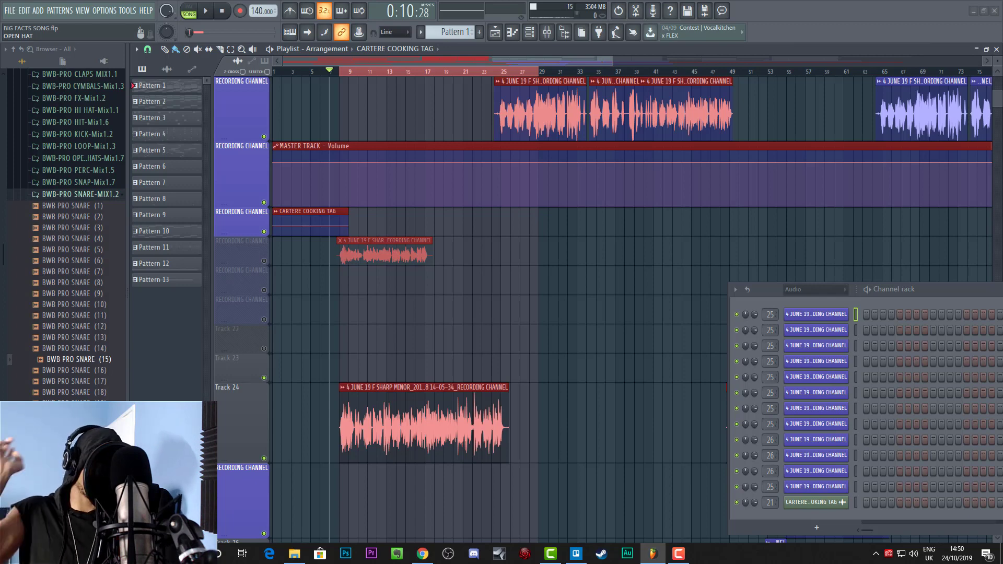
key("space")
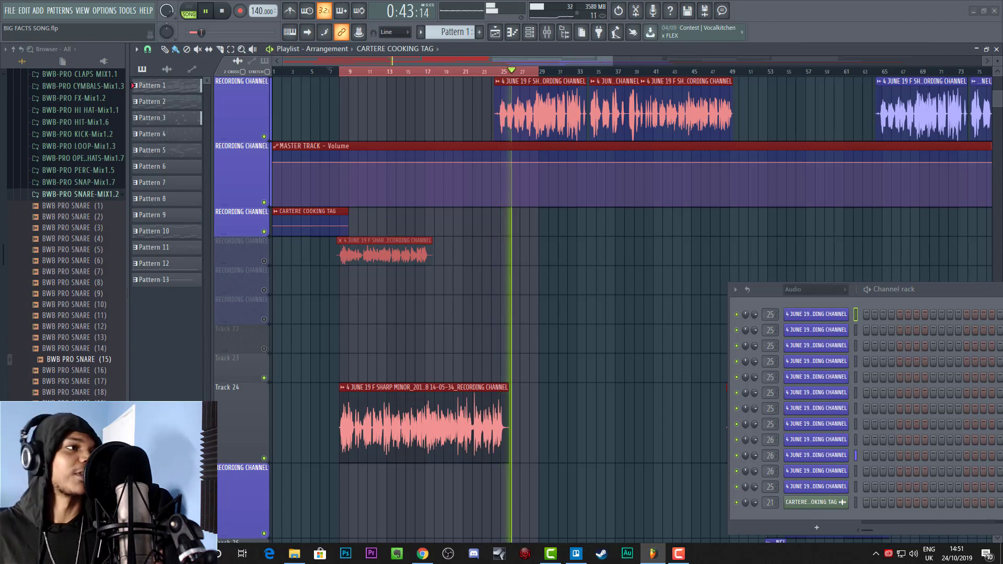
key("space")
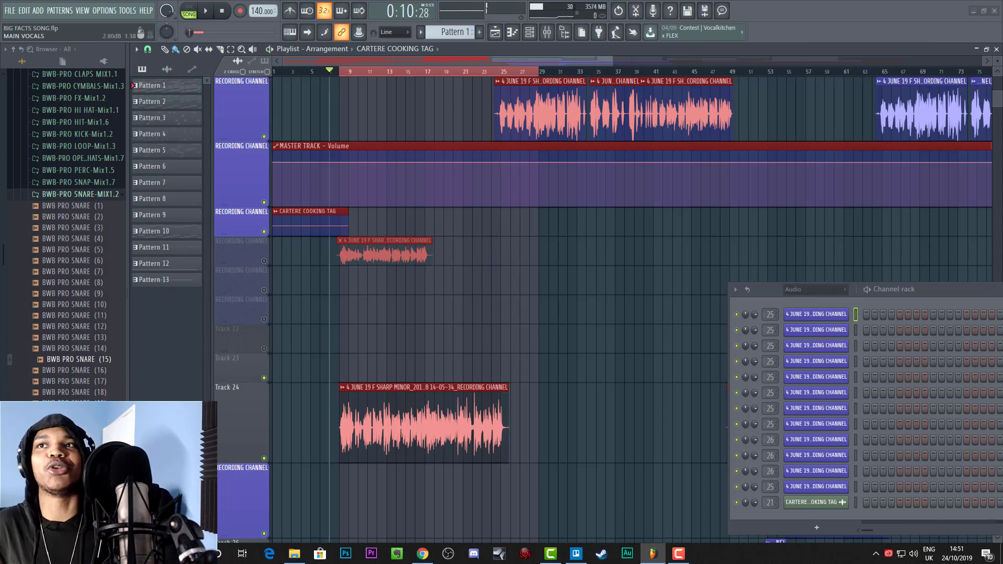
Step: Turn on Auto-Tune Pro on the MAIN VOCALS channel and review its key, scale, retune speed and humanize settings
key("F9")
left_click_drag(985, 55, 697, 77)
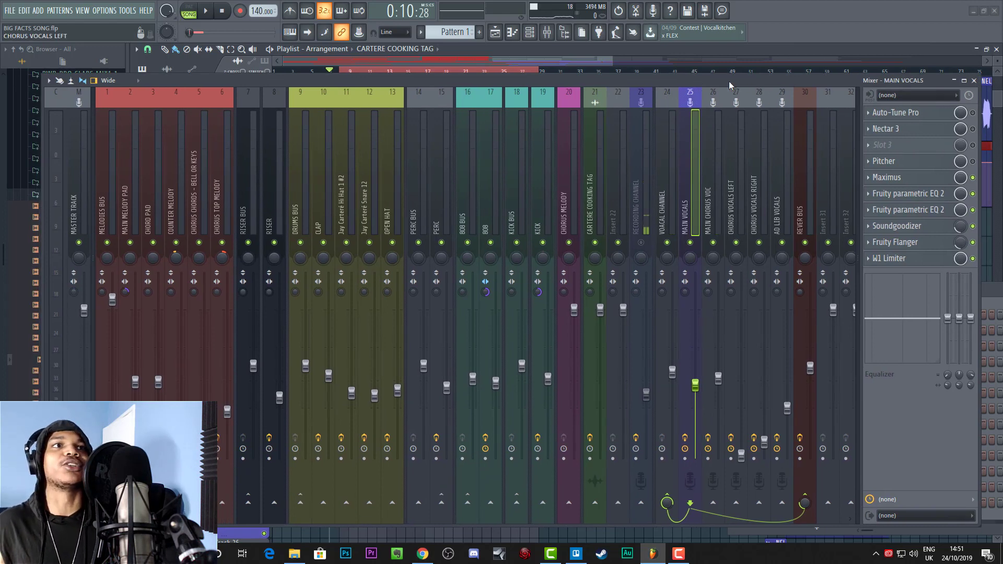
left_click(918, 113)
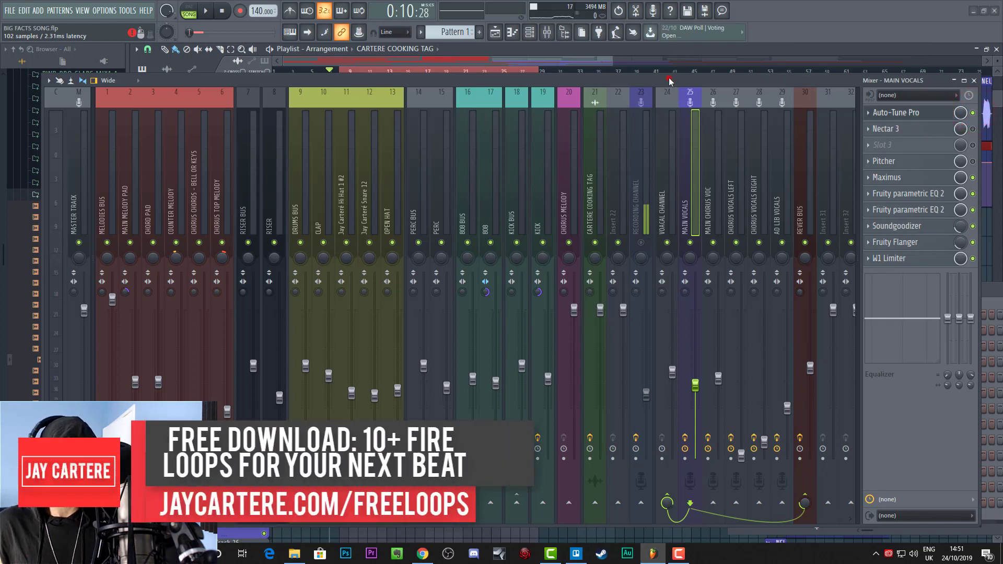
left_click_drag(670, 80, 1002, 99)
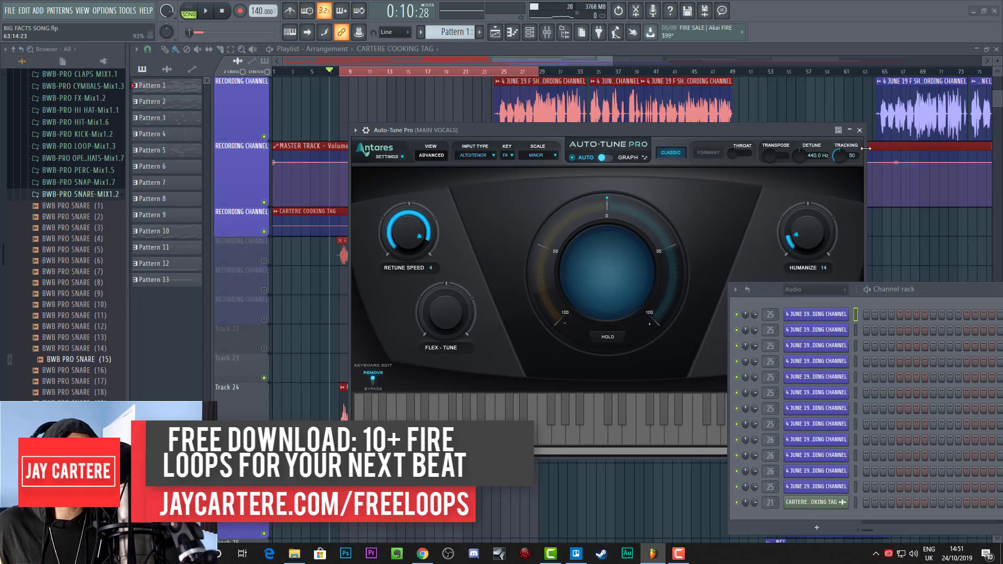
left_click_drag(780, 133, 633, 81)
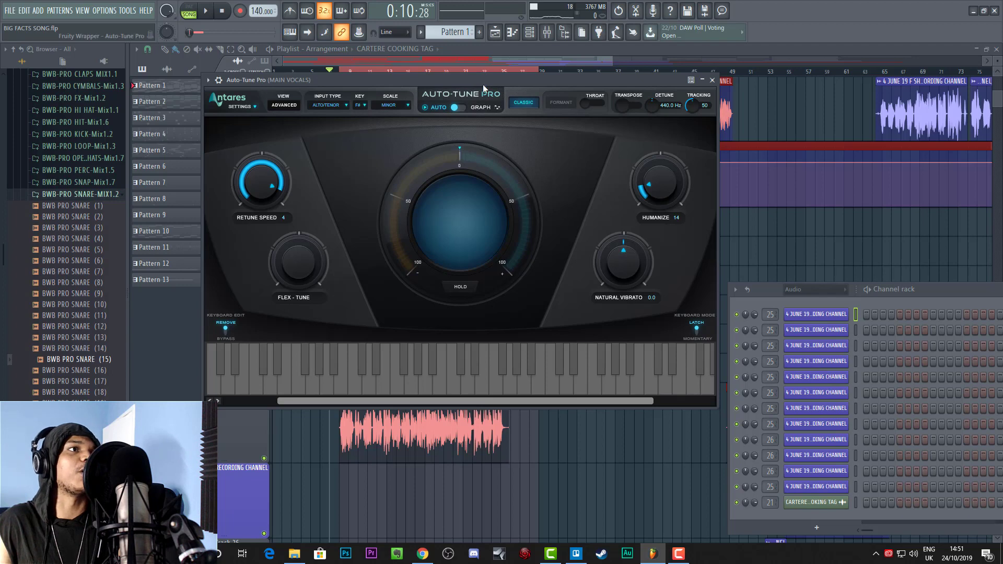
left_click(712, 81)
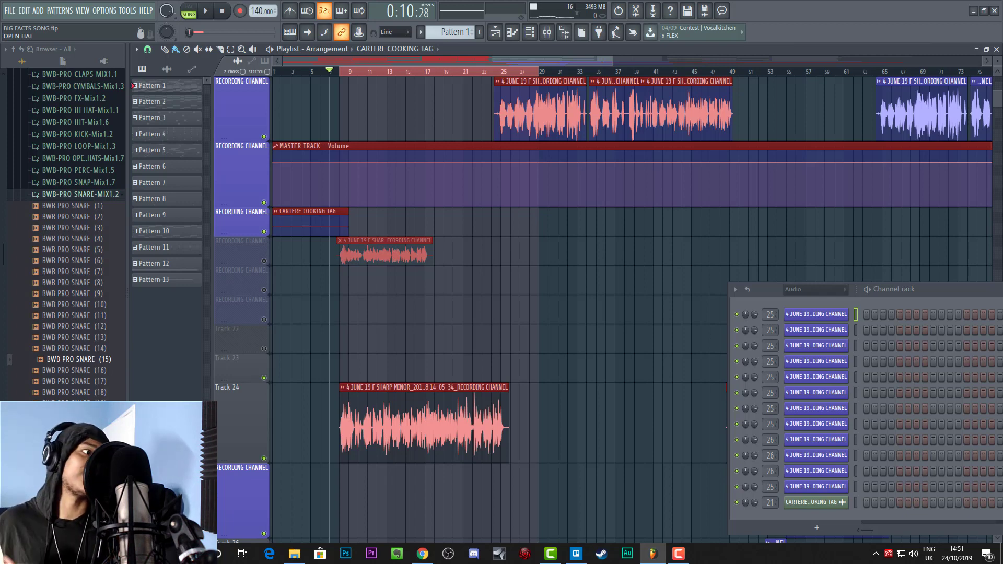
Step: Play the Track 24 vocal section again to hear it with Auto-Tune Pro active, and stop playback
key("space")
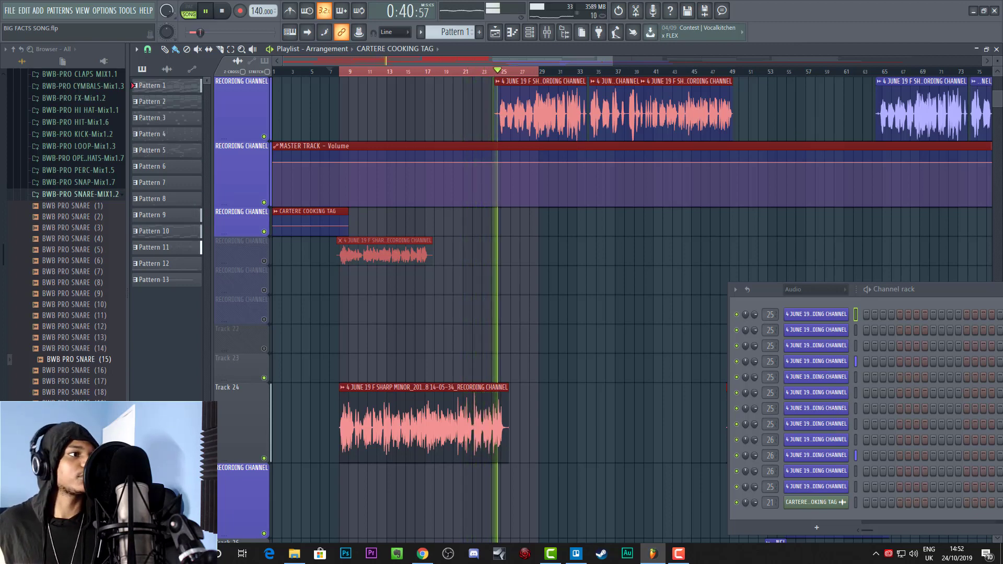
key("space")
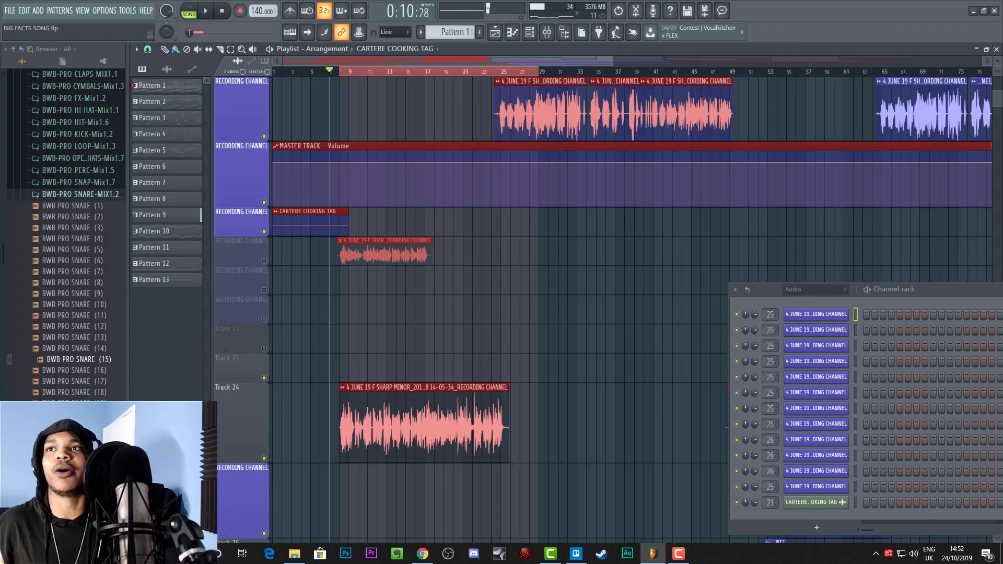
Step: Open Nectar 3 from the MAIN VOCALS mixer channel and clear the channel rack away to show its full Pitch module
key("F9")
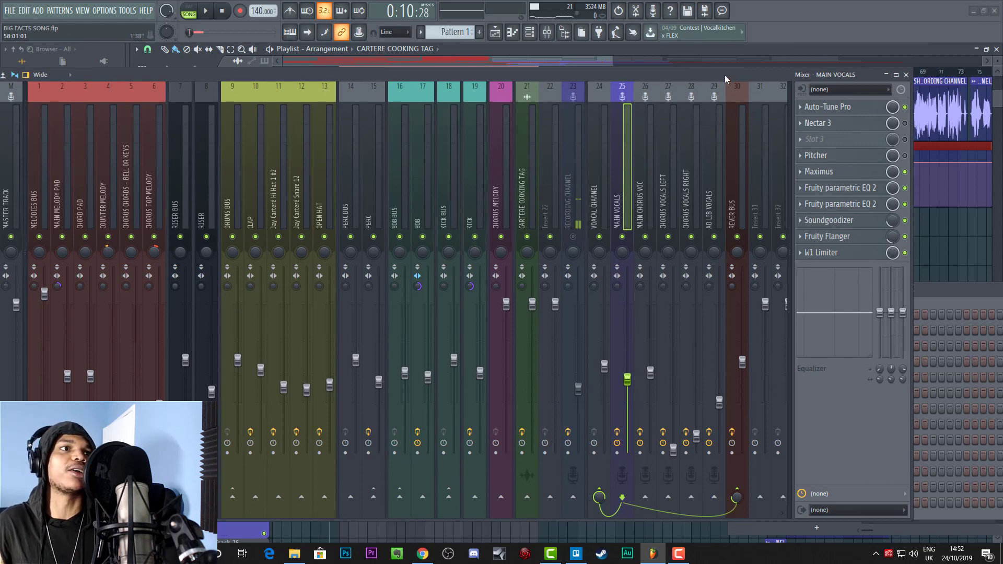
mouse_move(726, 78)
left_mouse_down()
mouse_move(723, 109)
mouse_move(731, 97)
left_mouse_up()
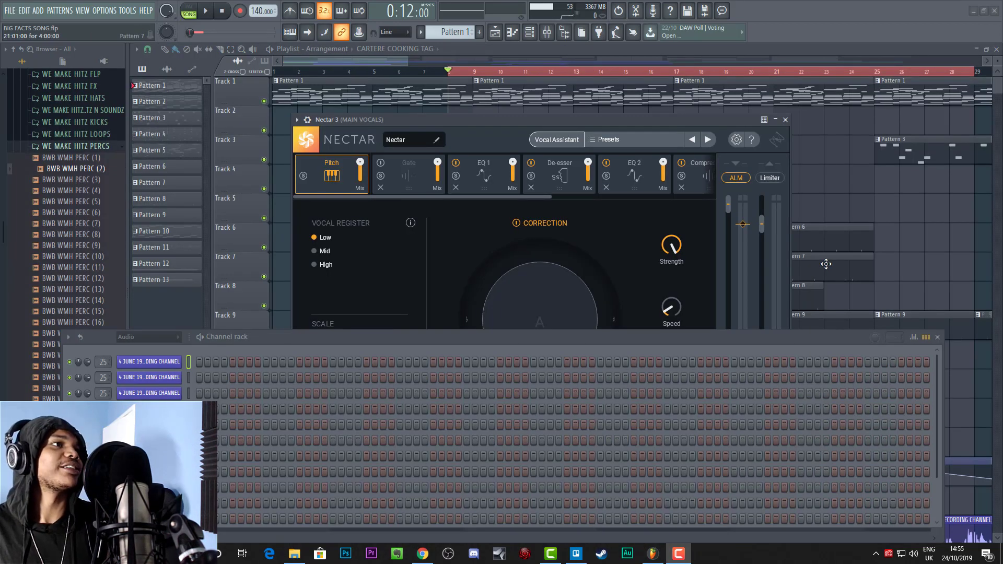
left_click_drag(530, 119, 530, 80)
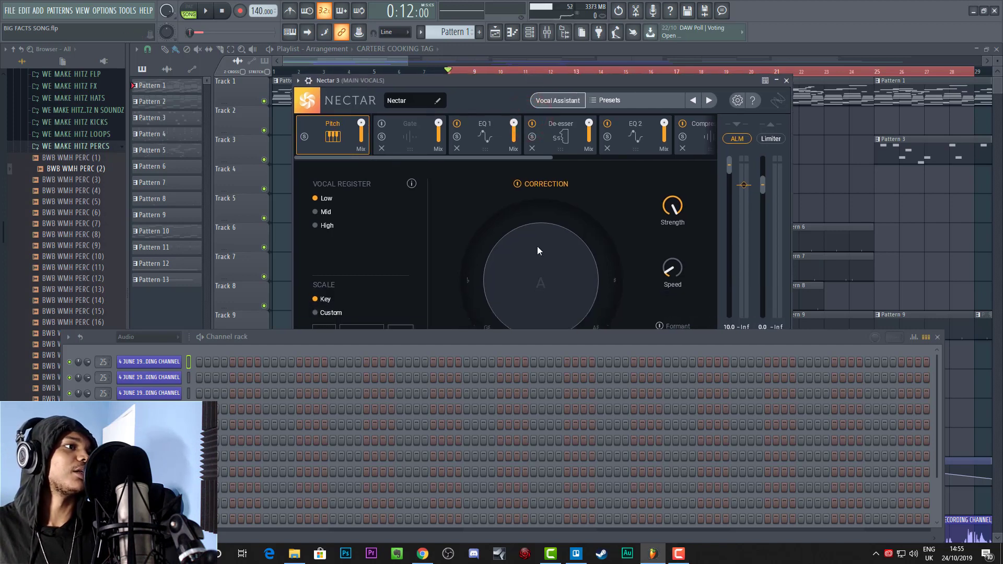
left_click_drag(536, 332, 1002, 407)
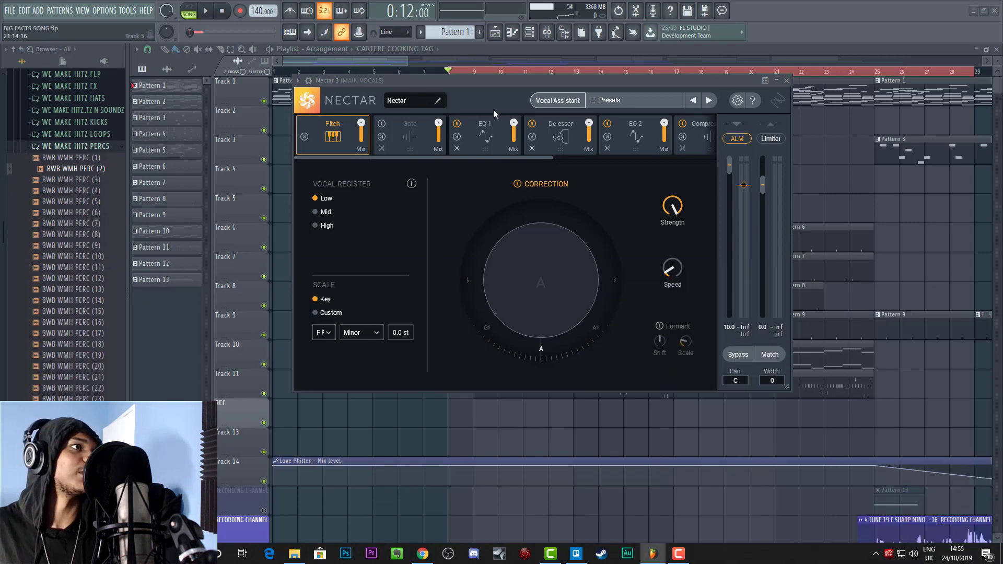
left_click_drag(494, 84, 450, 104)
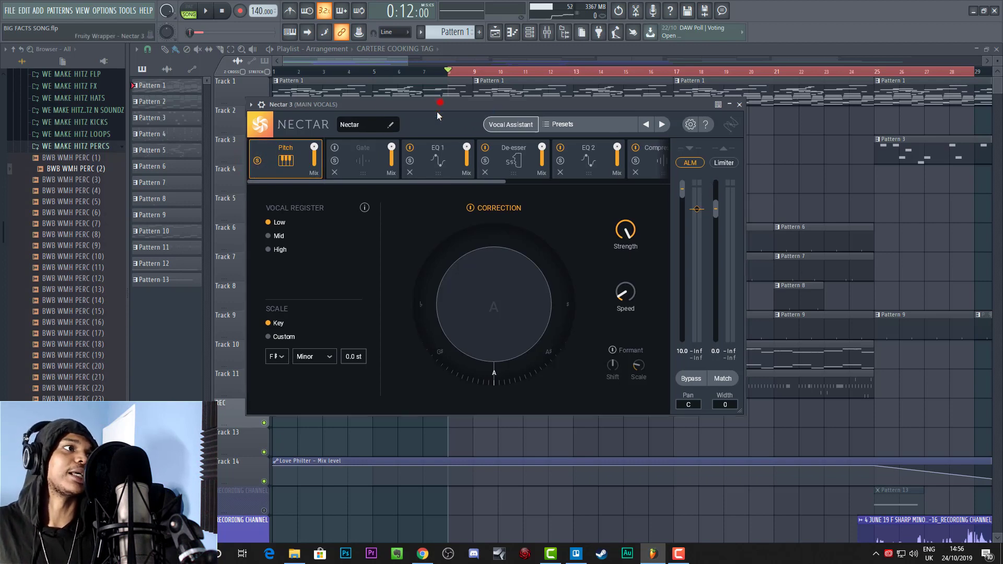
Step: Bring the Track 24 vocal clip into view beside Nectar 3 and play short snippets of it with only the Pitch module soloed
left_click_drag(437, 111, 458, 190)
scroll(887, 240, "down", 5)
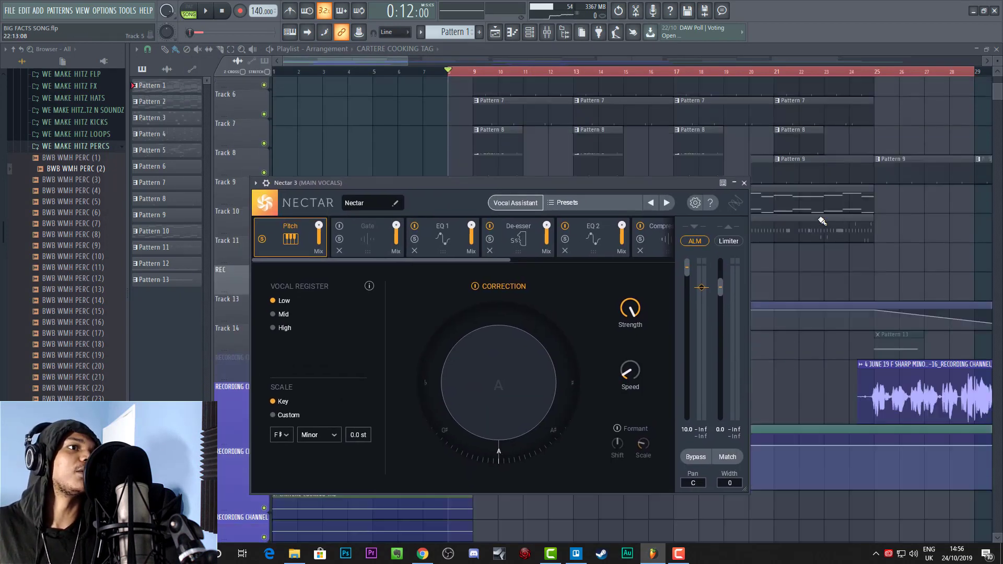
left_click_drag(541, 185, 537, 135)
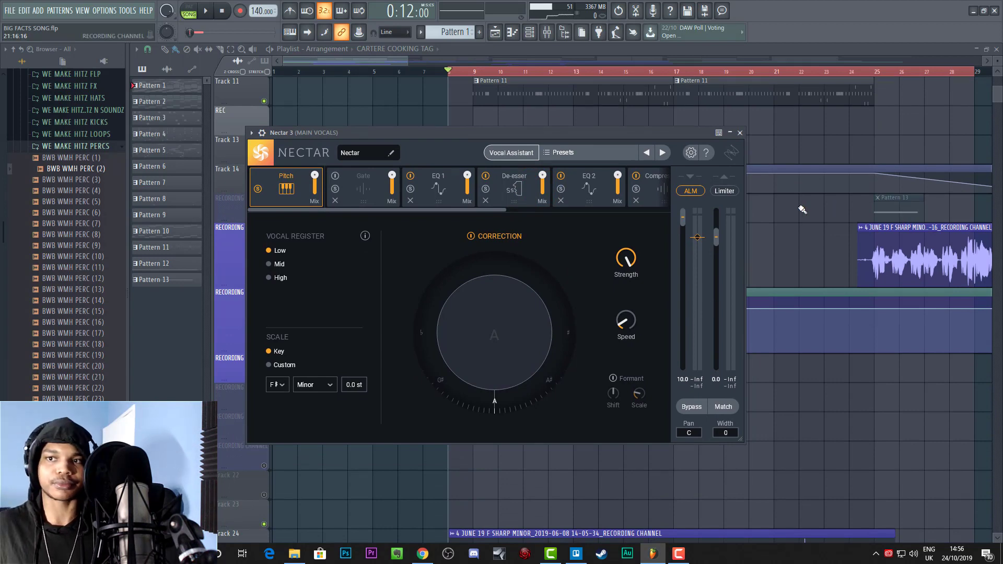
key("space")
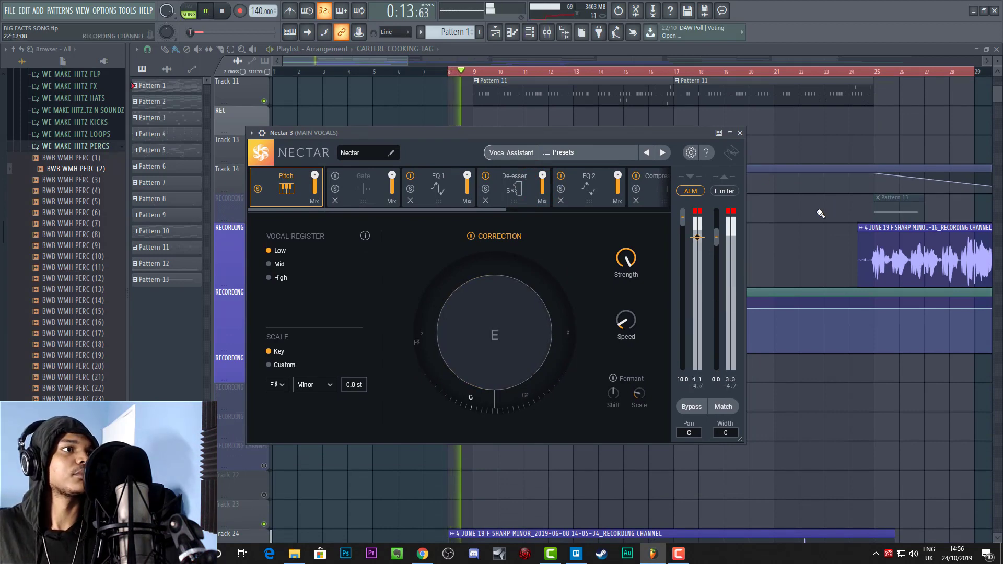
key("space")
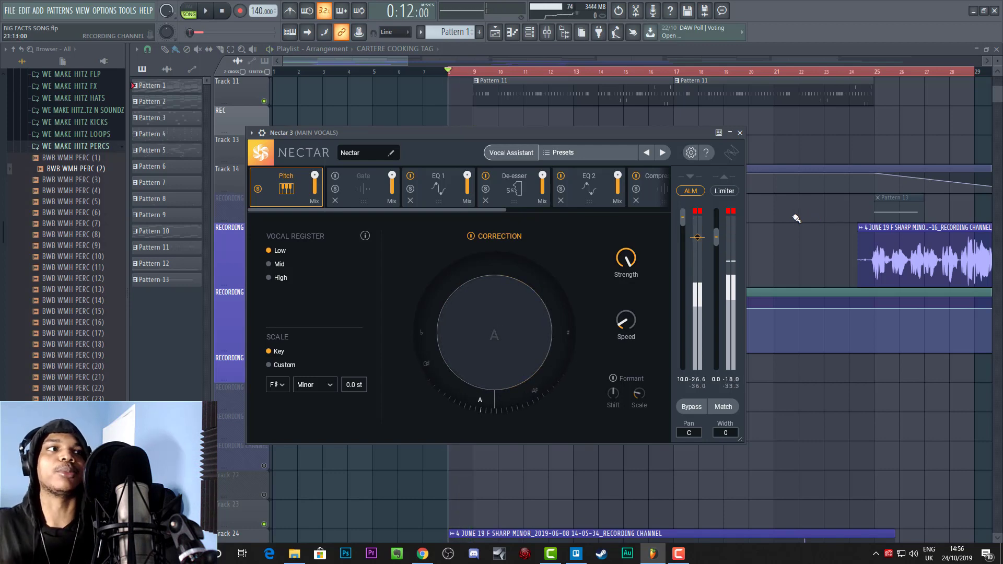
key("space")
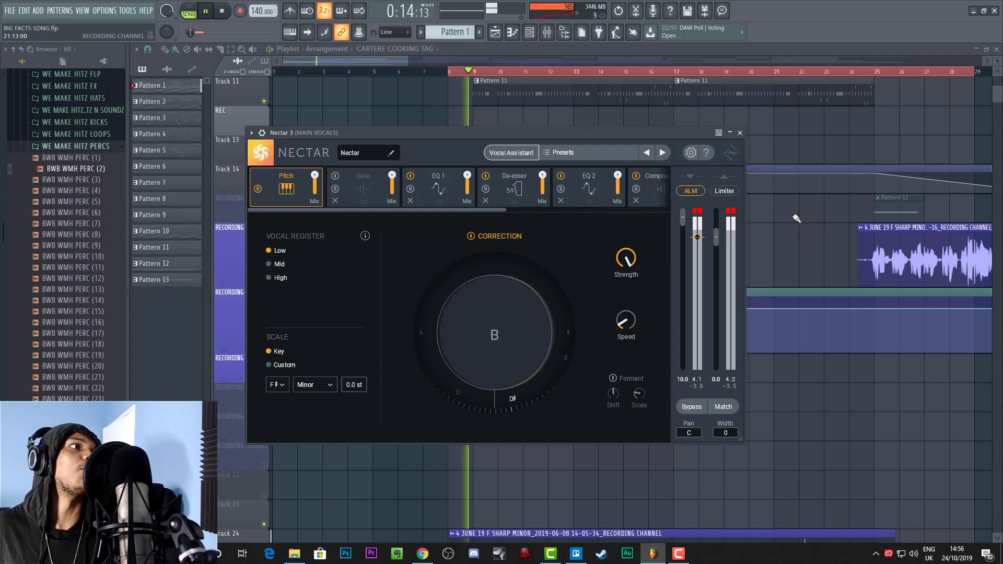
key("space")
Step: Play the arrangement from bar 6 through the Track 24 vocal clip to hear Nectar 3's pitch correction, and stop playback
left_click(399, 72)
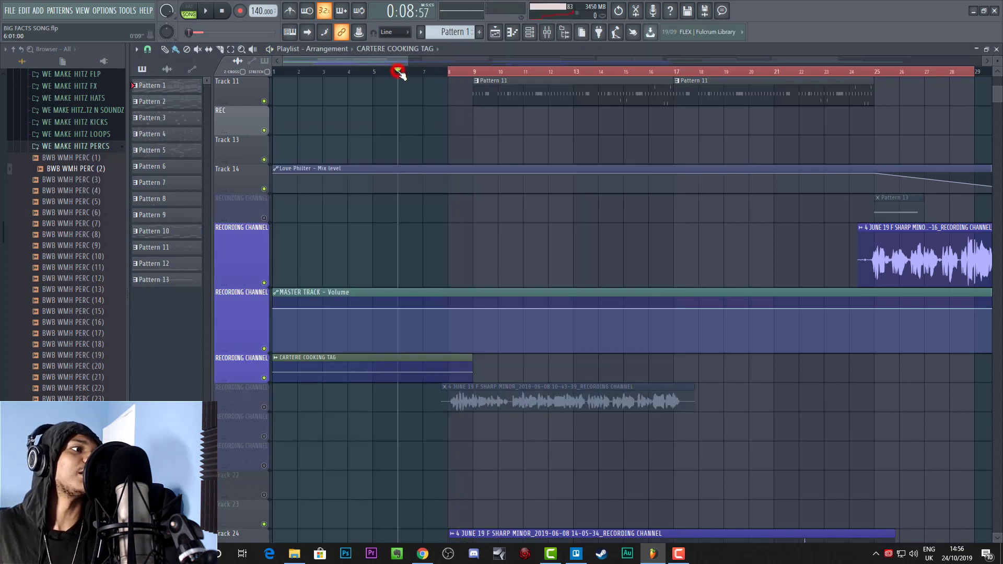
key("space")
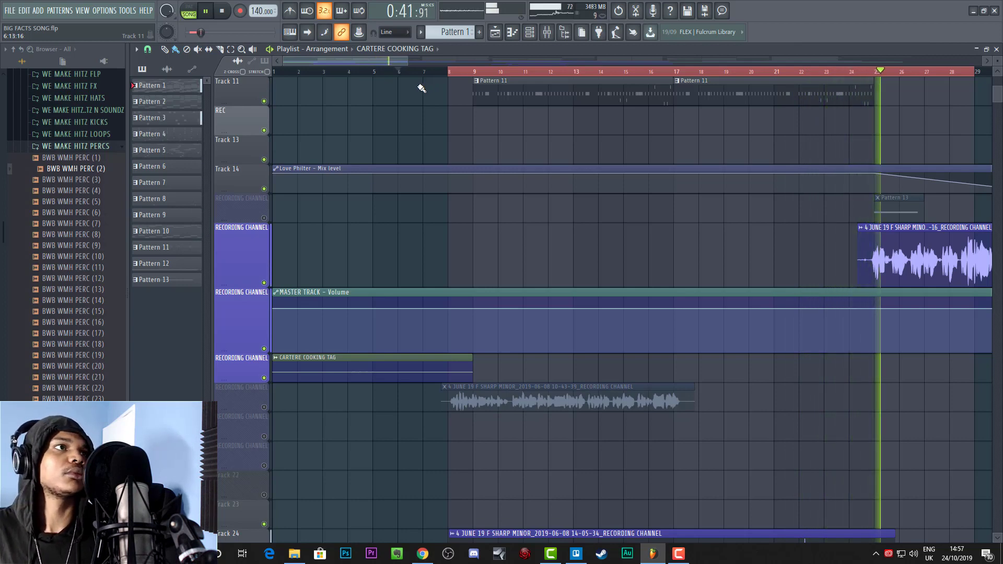
key("space")
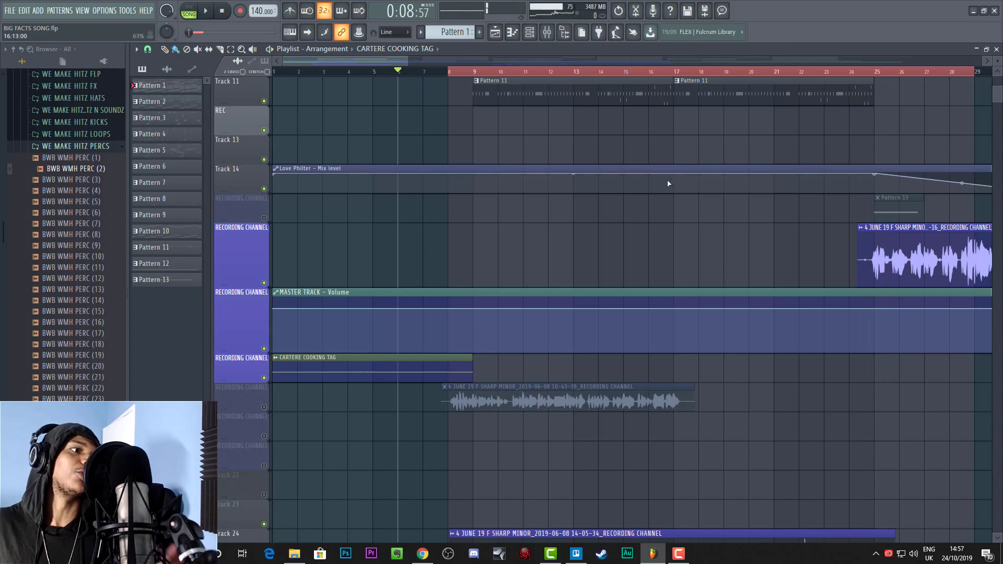
Step: Turn off solo on Nectar 3's Pitch module and play the Track 24 vocal section through its full module chain, stopping at the end
scroll(668, 184, "down", 5)
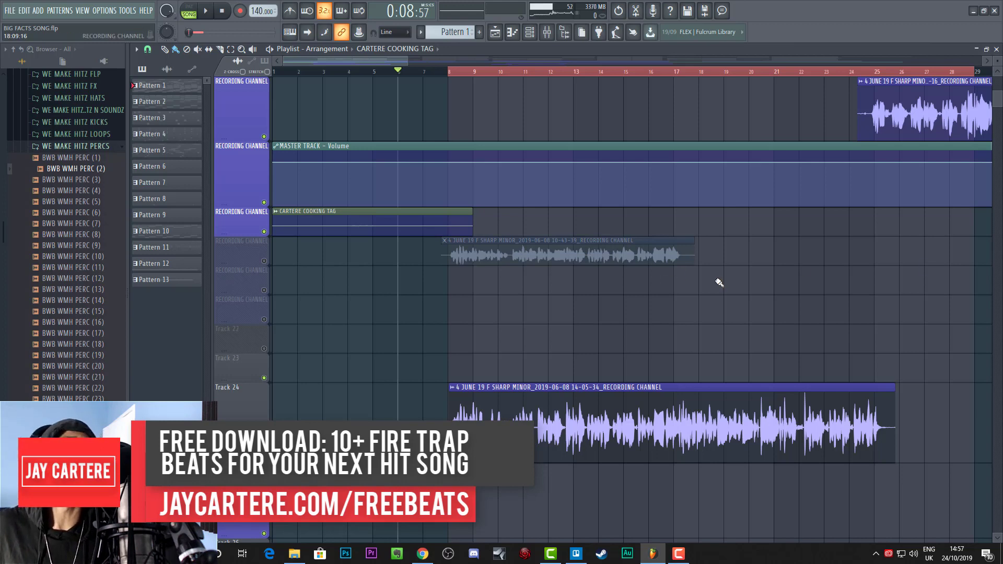
scroll(719, 282, "up", 10)
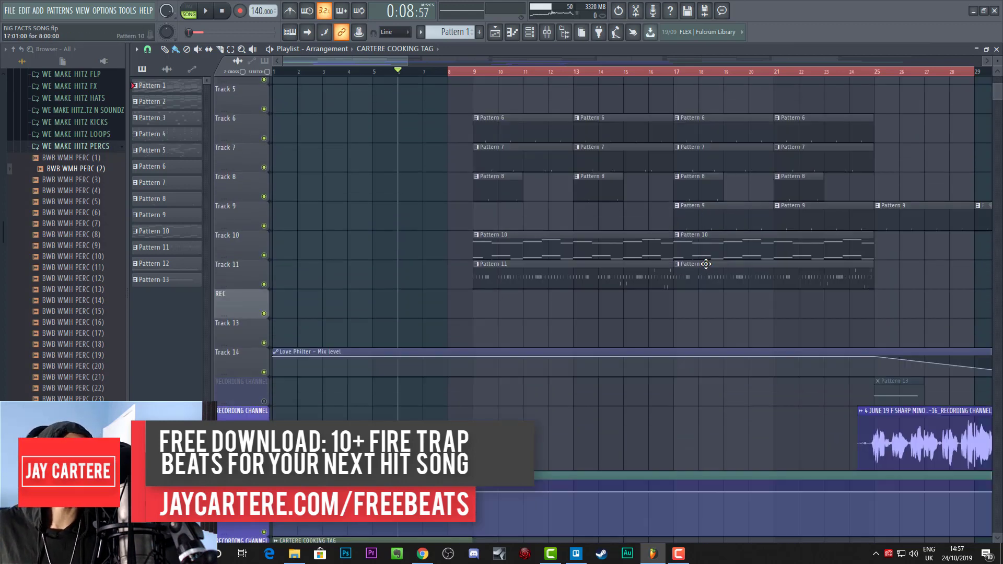
scroll(706, 264, "down", 10)
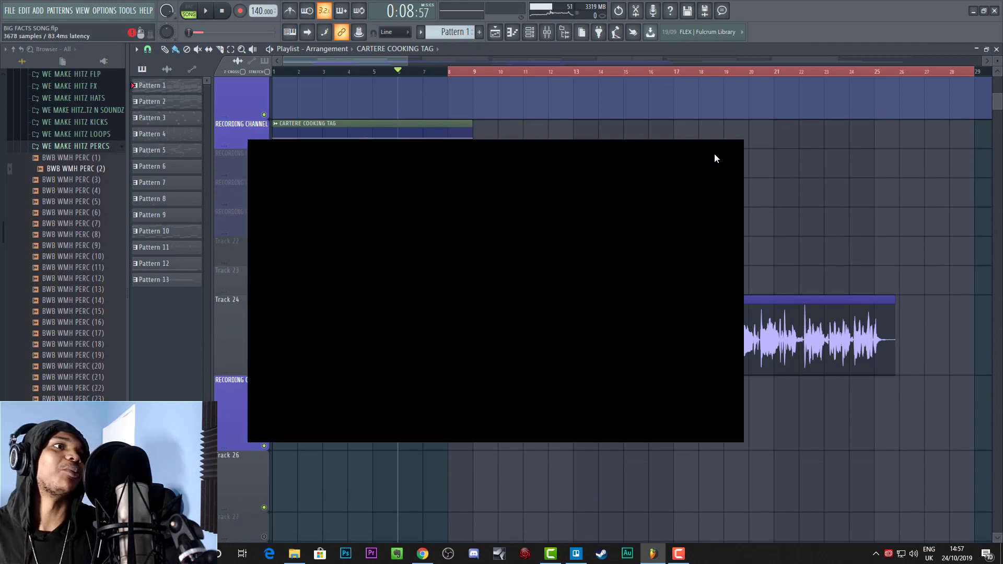
left_click_drag(668, 130, 656, 108)
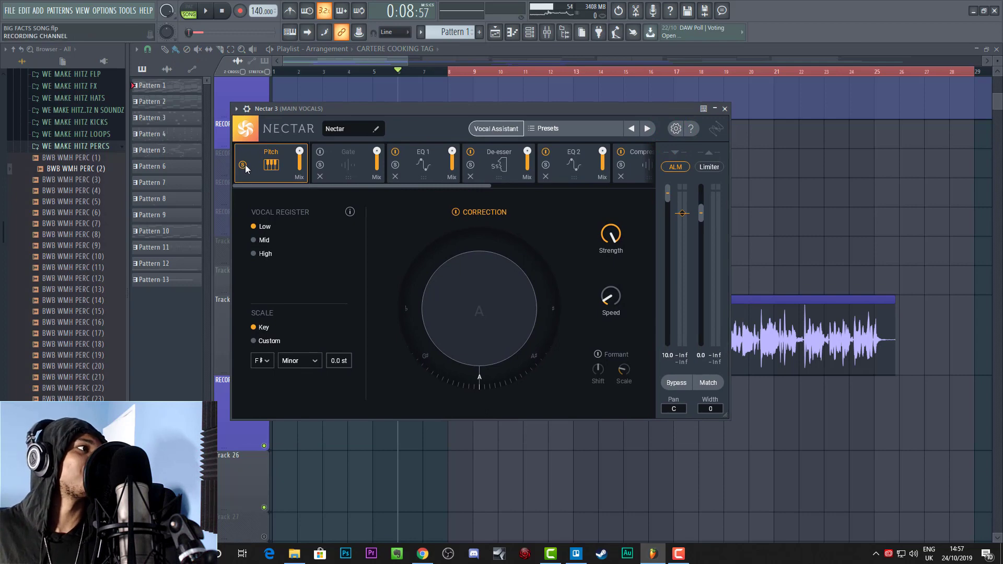
left_click_drag(386, 108, 422, 157)
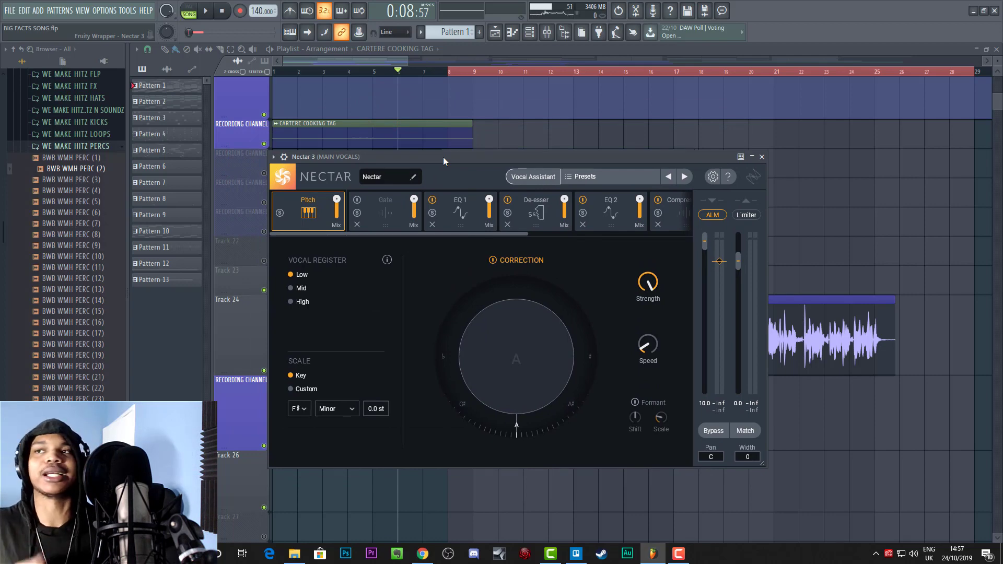
key("space")
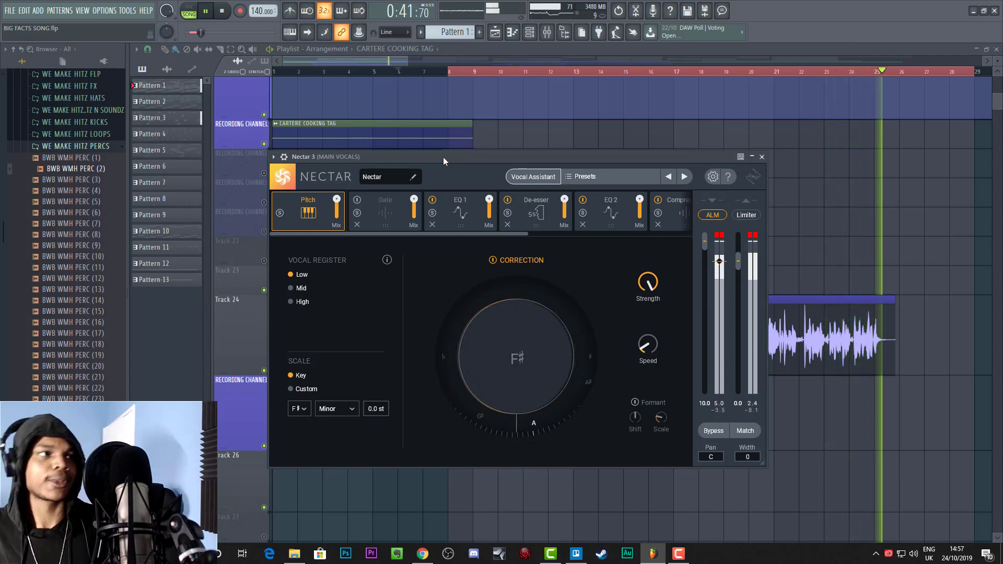
key("space")
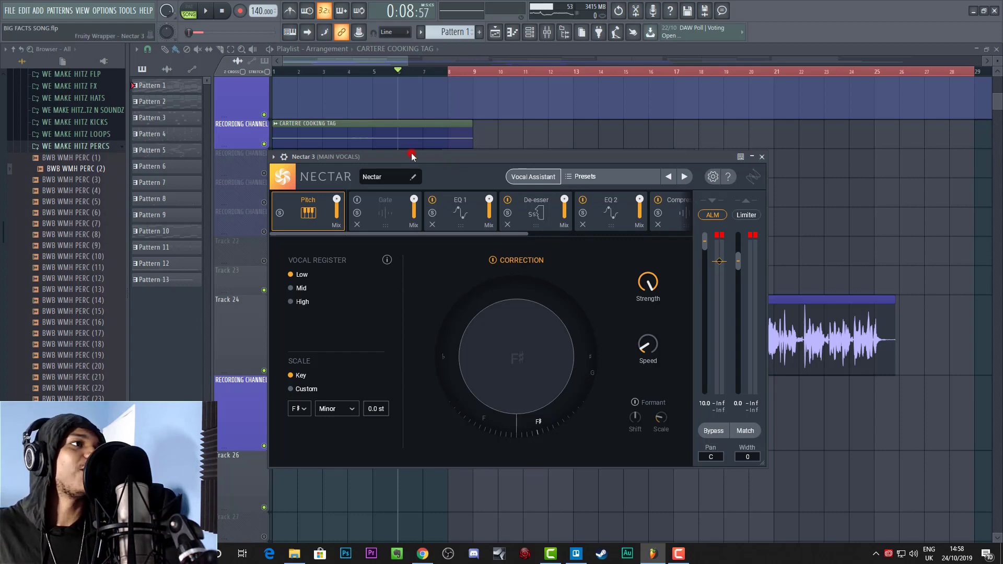
Step: Put Nectar 3 away and load Neutron 3 [64bit] into empty effect slot 3 of the MAIN VOCALS mixer channel
left_click_drag(411, 156, 420, 125)
left_click(752, 134)
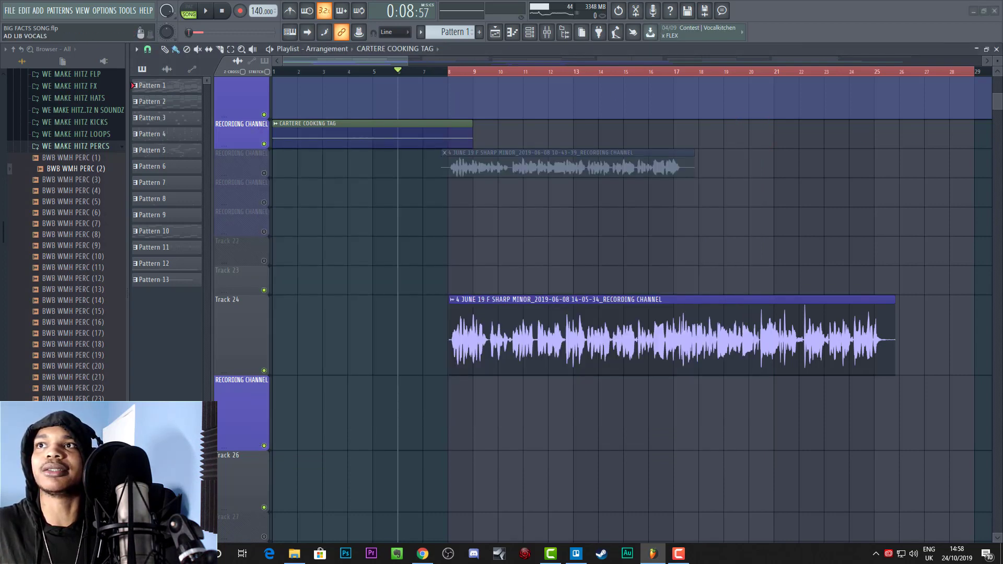
key("F9")
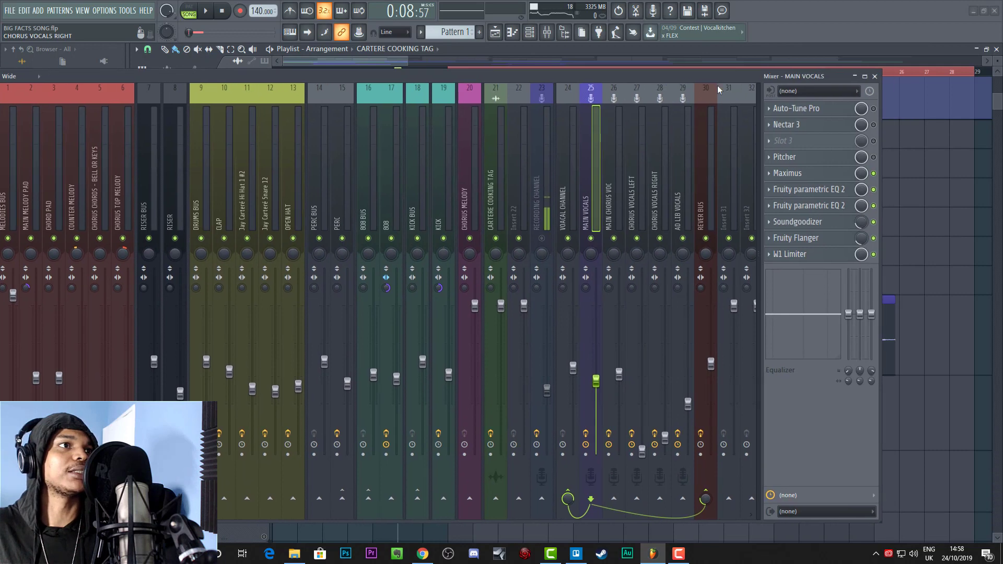
left_click(768, 141)
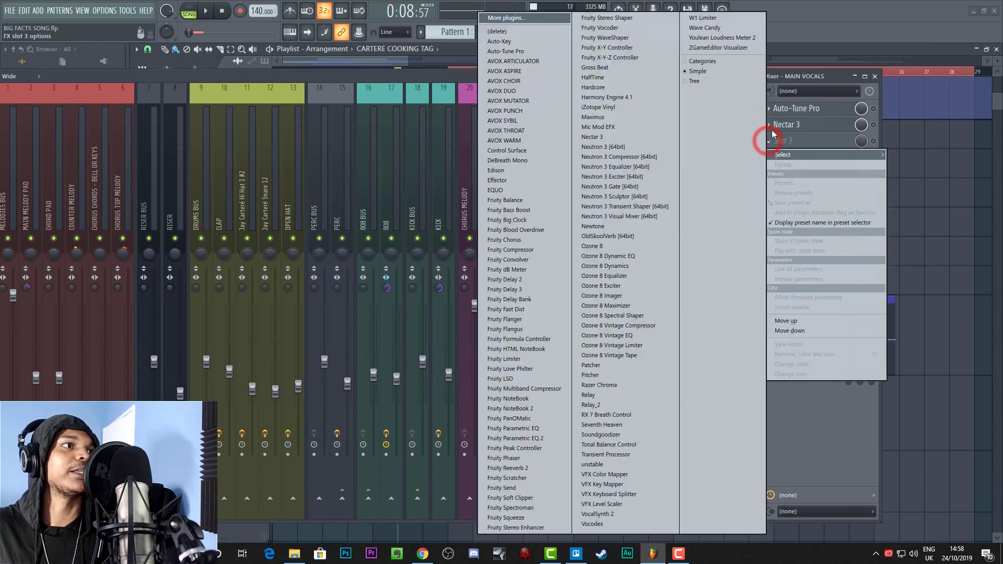
left_click(623, 148)
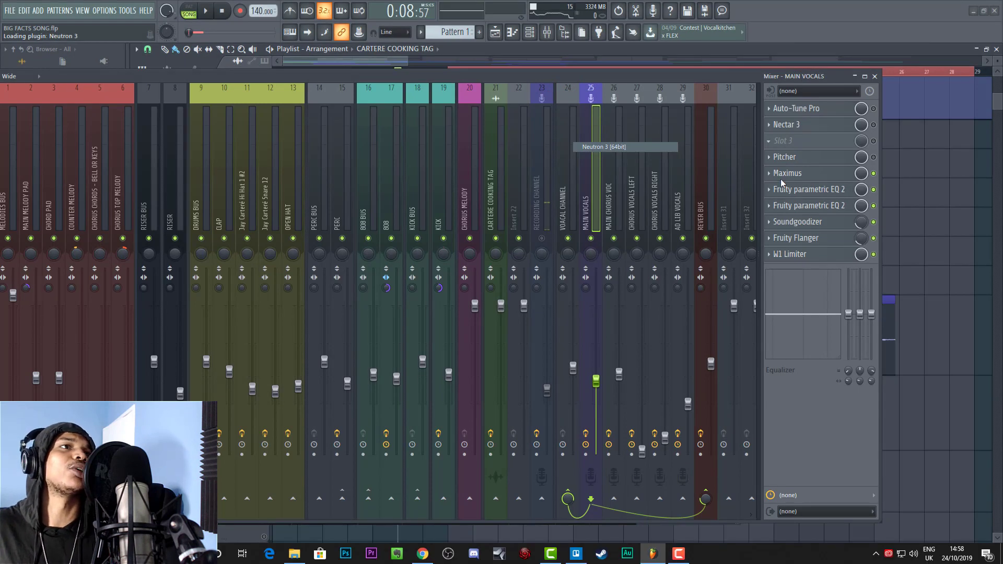
Step: Replace Neutron 3 in slot 3 of the MAIN VOCALS channel with a new Nectar 3 instance and enable it
left_click(775, 147)
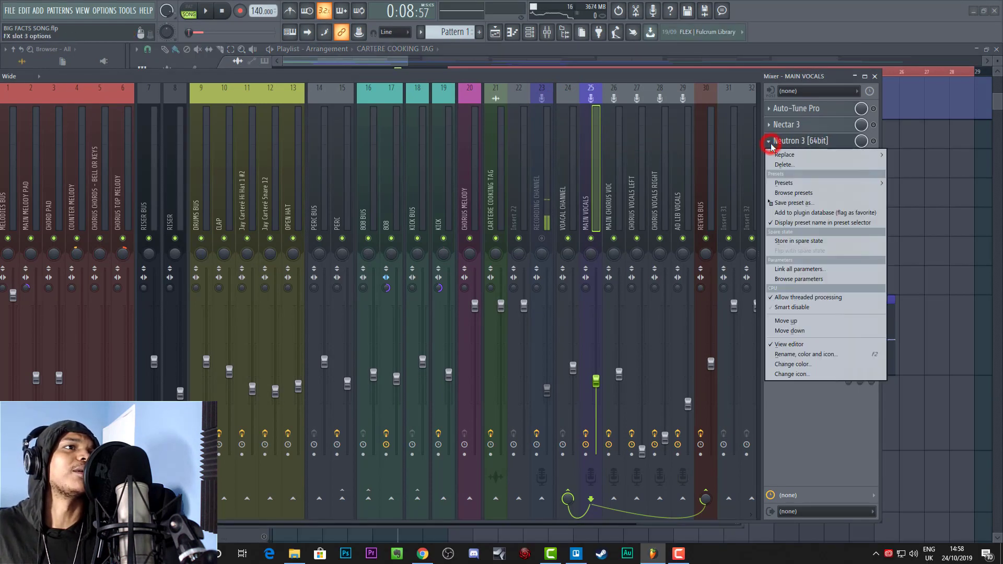
mouse_move(781, 156)
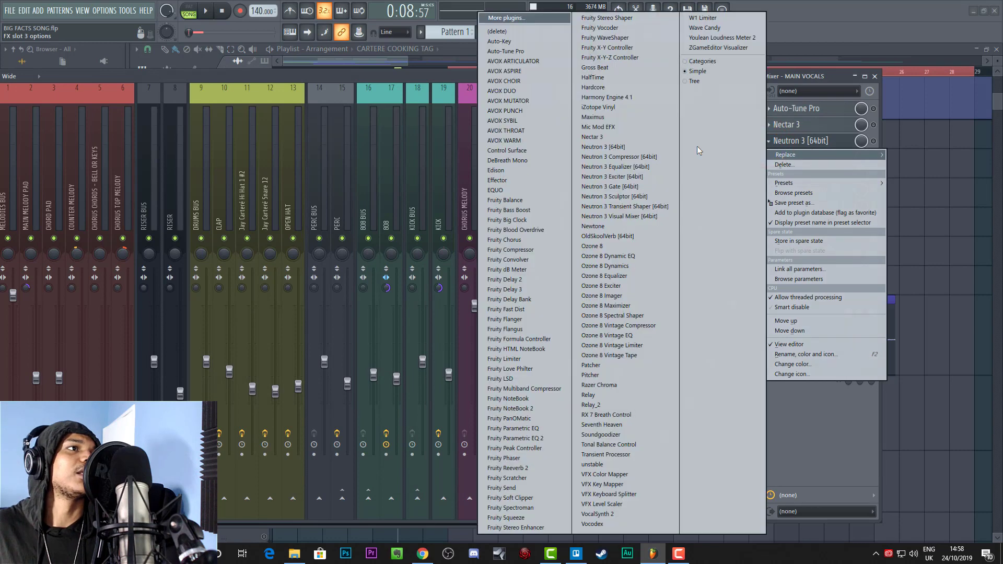
left_click(609, 137)
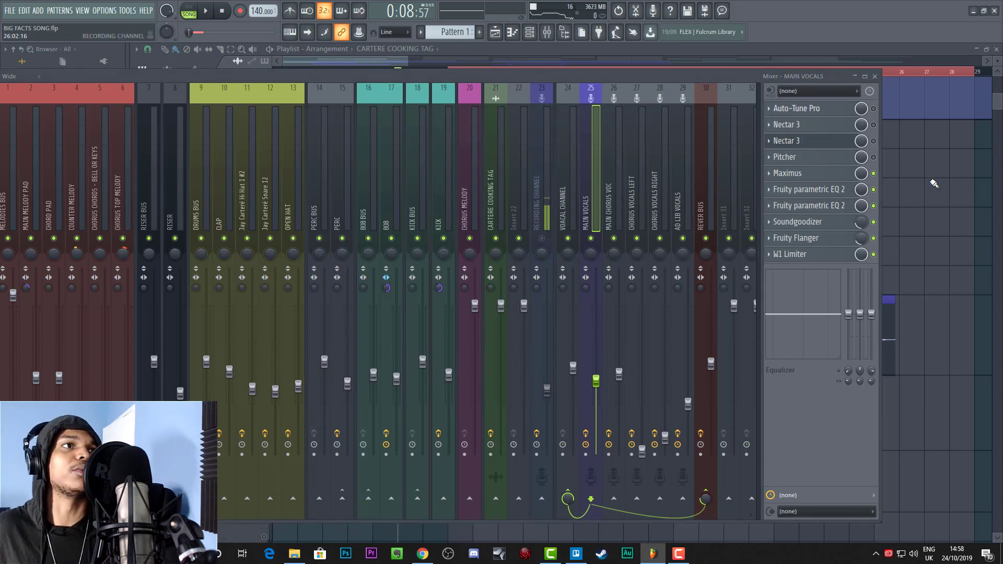
left_click(873, 141)
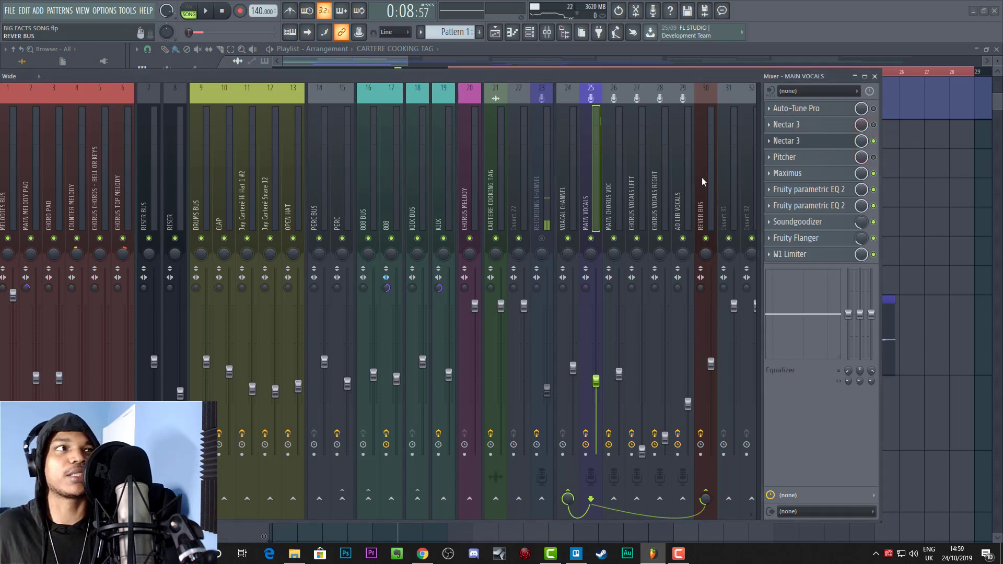
Step: Close the mixer and set the new Nectar 3's Pitch module to the key of F# with the Minor scale
left_click(680, 74)
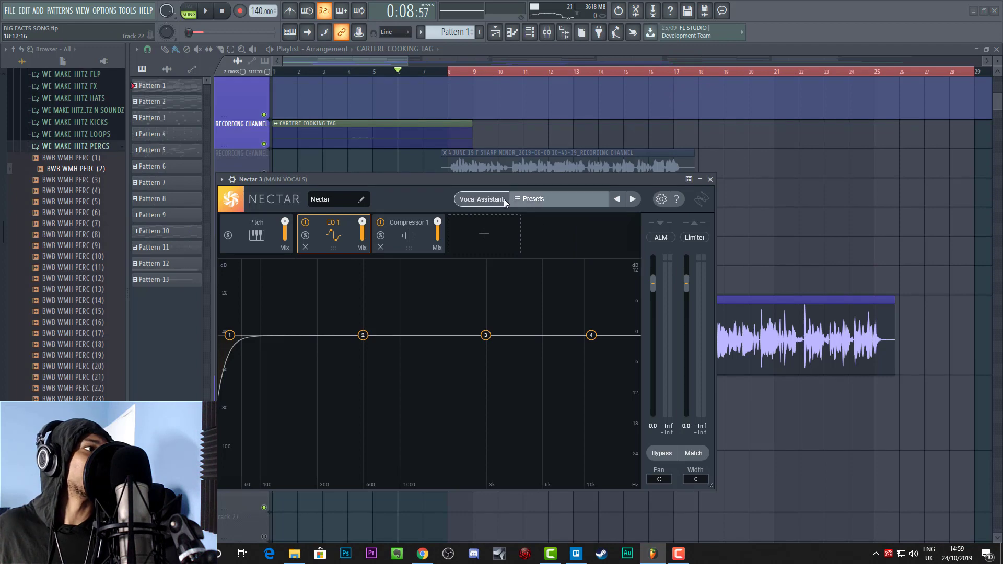
left_click_drag(488, 178, 513, 91)
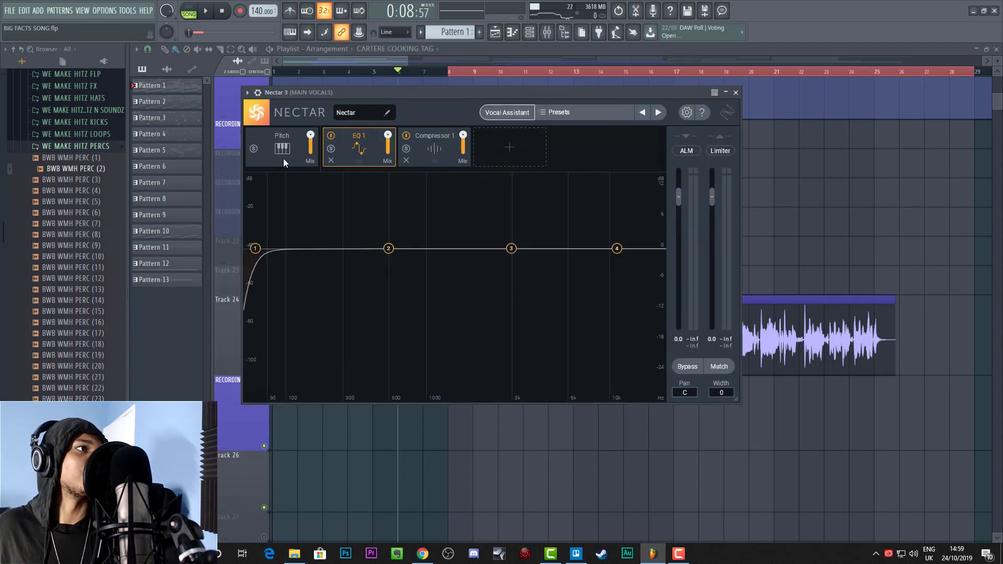
left_click(264, 163)
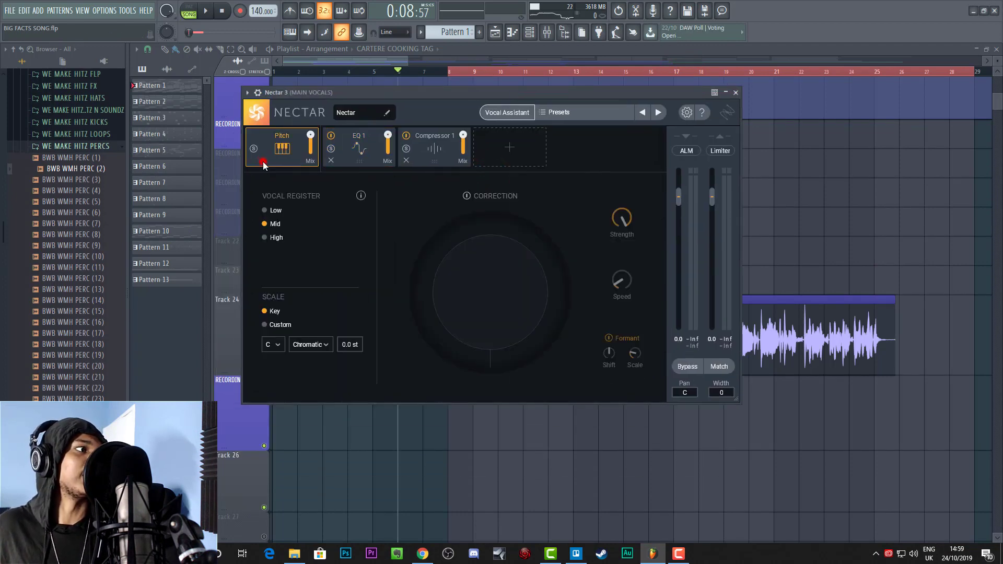
left_click(279, 347)
left_click(271, 454)
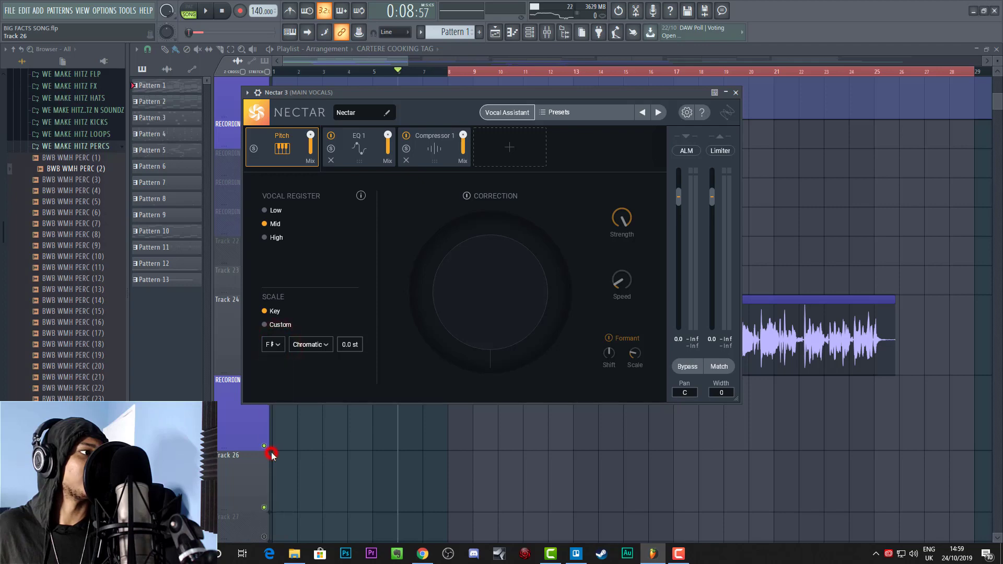
left_click(328, 347)
left_click(321, 391)
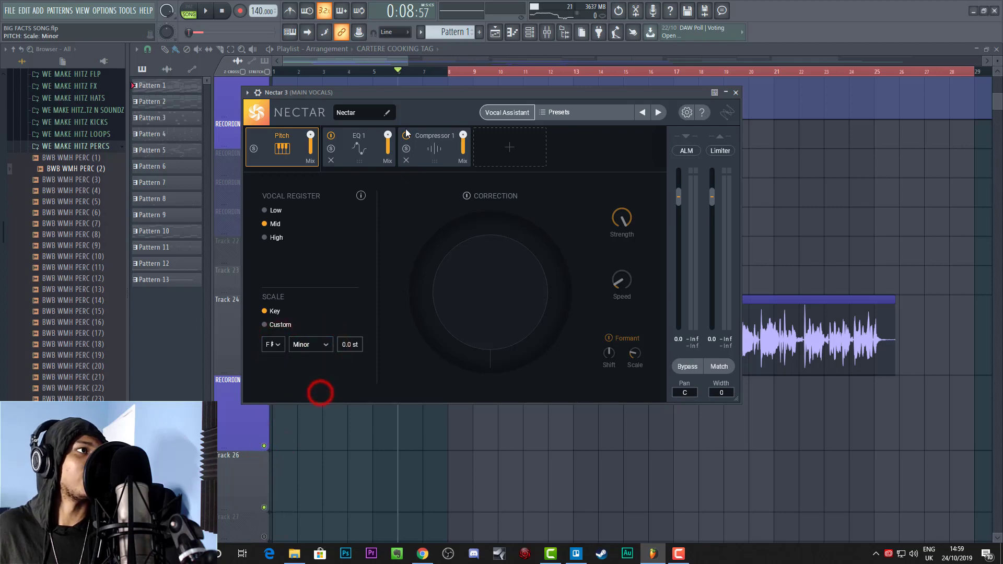
Step: Start Nectar 3's Vocal Assistant in Assist mode with Modern vibes and Aggressive intensity, and proceed to the audio analysis
left_click(489, 117)
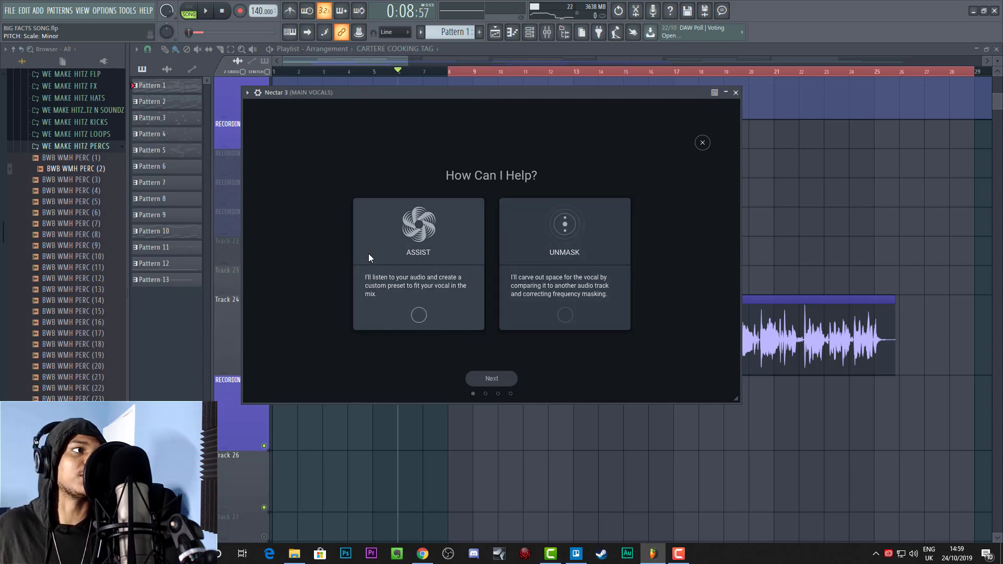
left_click(428, 277)
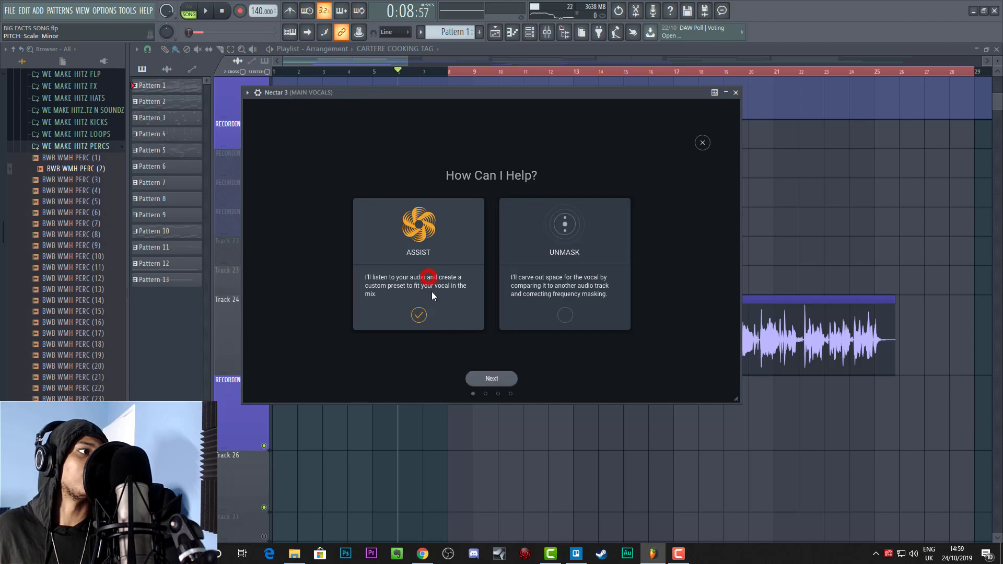
left_click(504, 381)
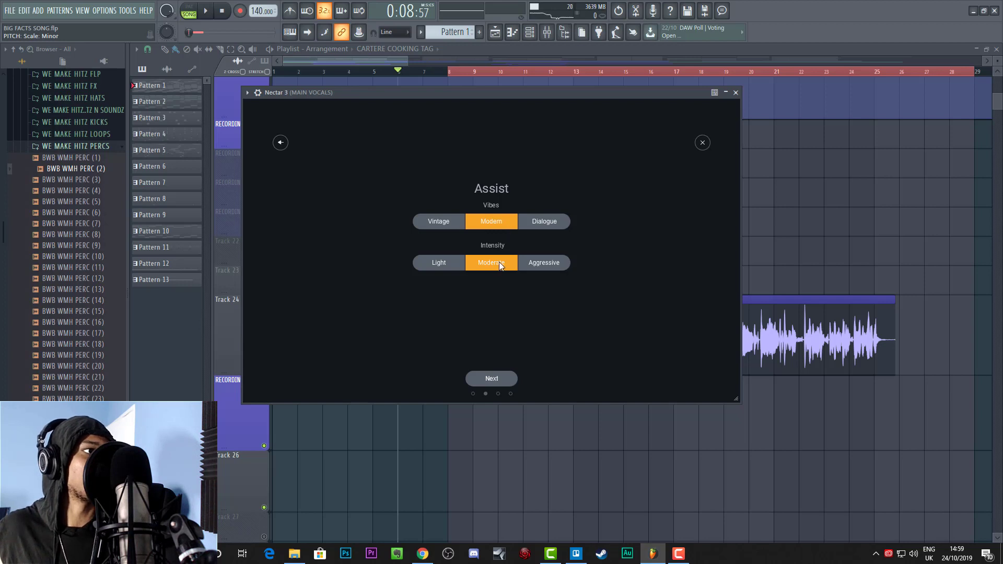
left_click(541, 263)
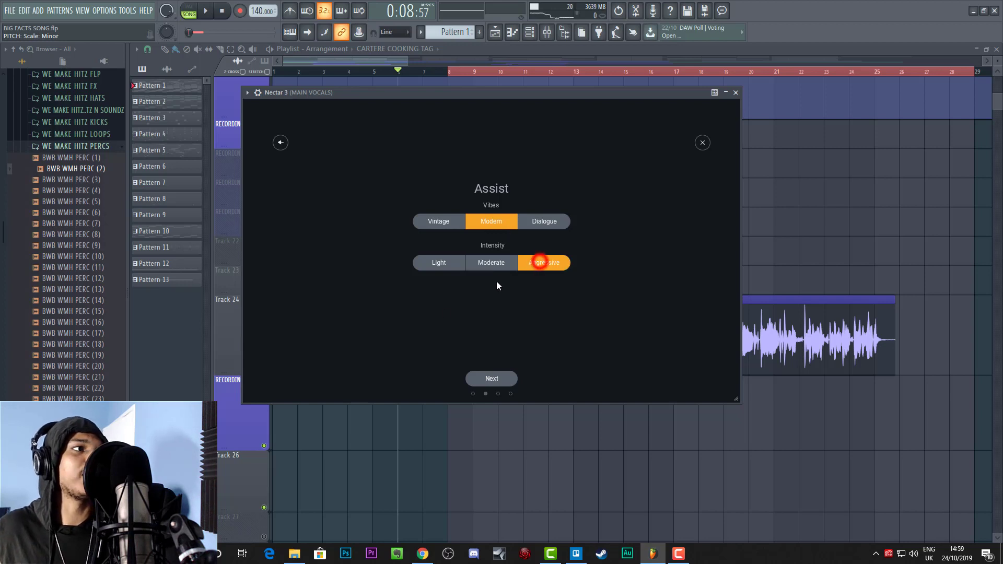
left_click(500, 381)
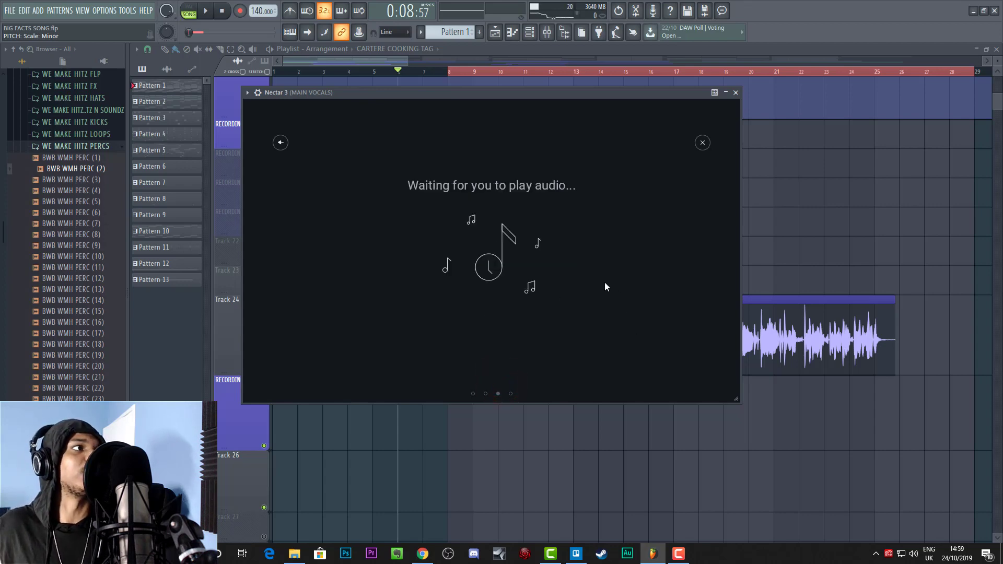
Step: Play the vocal section for the Vocal Assistant to analyze, accept its suggested settings, and stop playback
key("space")
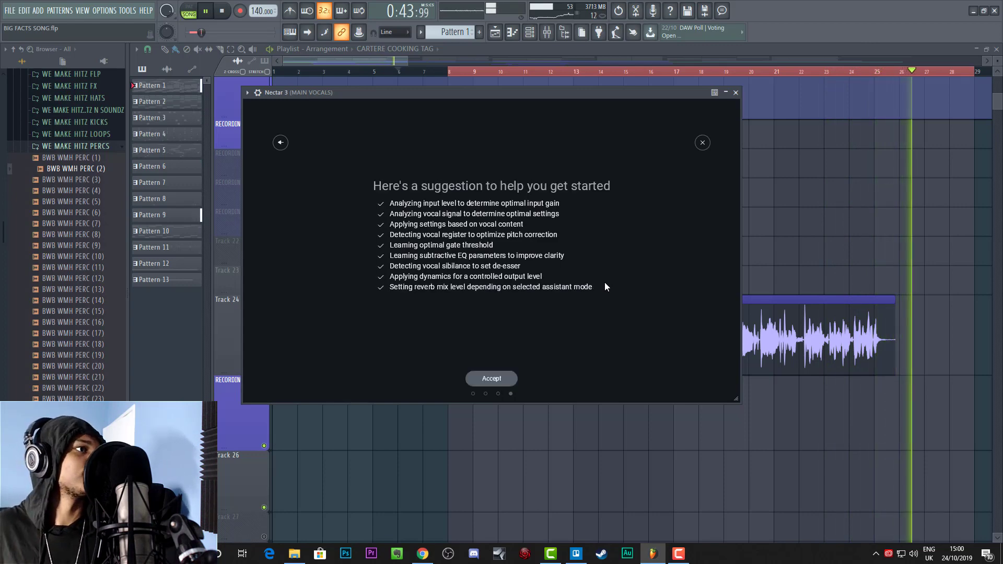
left_click(508, 378)
key("space")
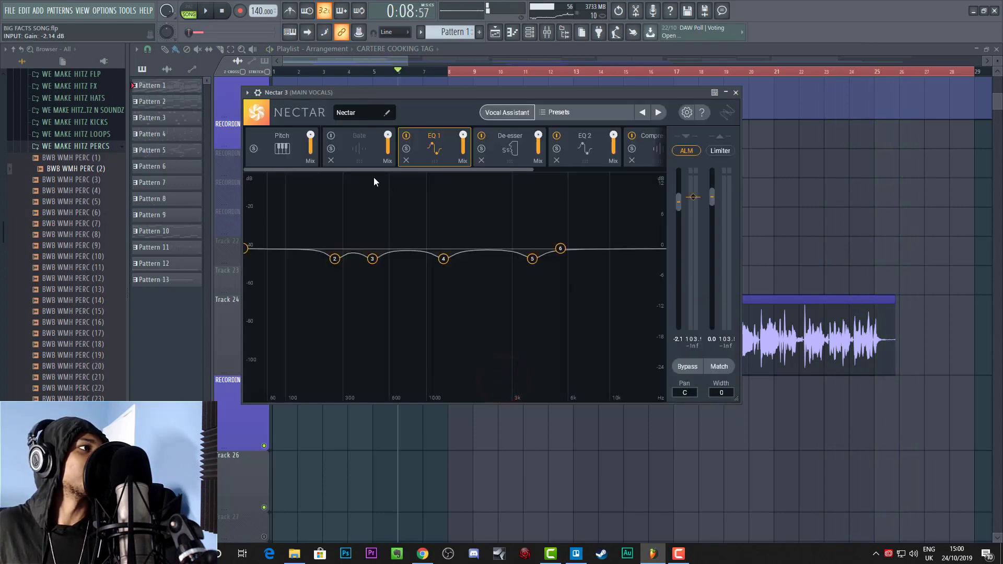
Step: Set the Pitch module's scale back to the key of F# with the Minor option in Nectar 3
left_click(271, 156)
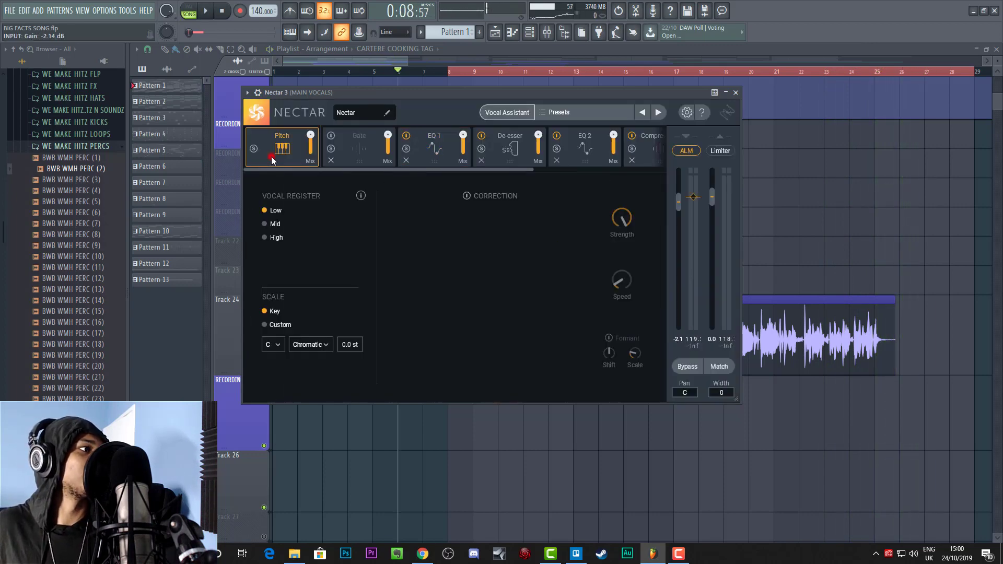
left_click(279, 345)
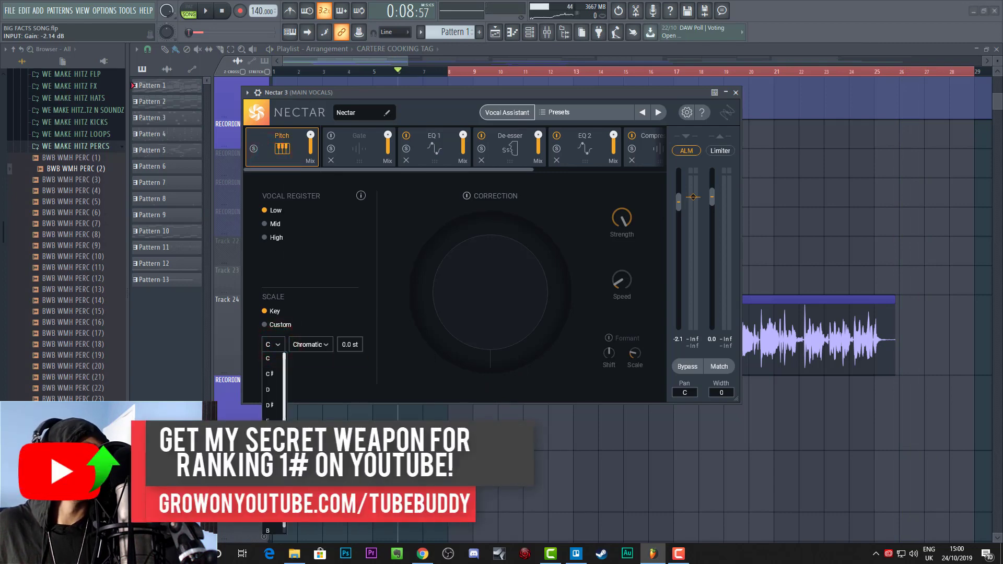
left_click(269, 453)
left_click(325, 344)
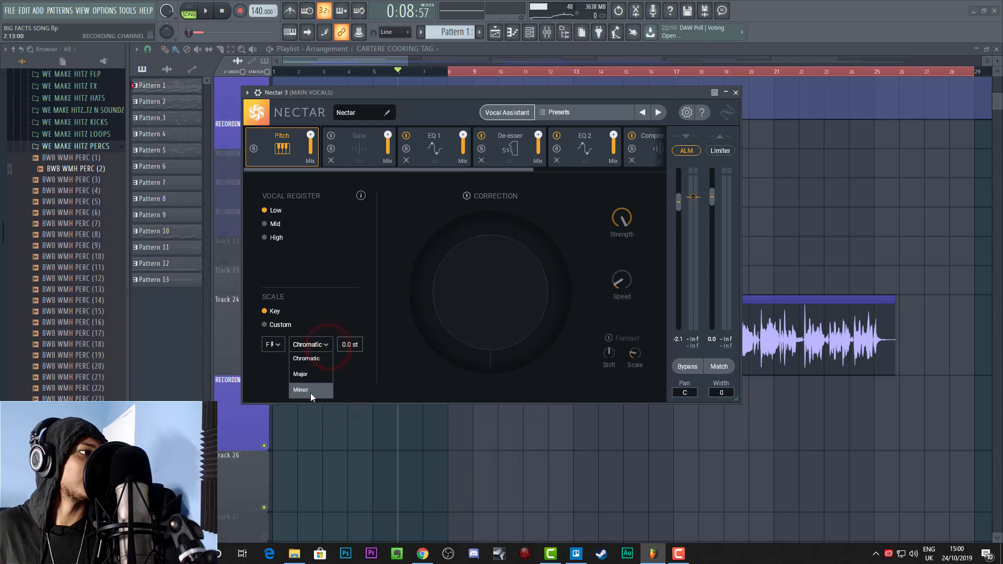
left_click(310, 391)
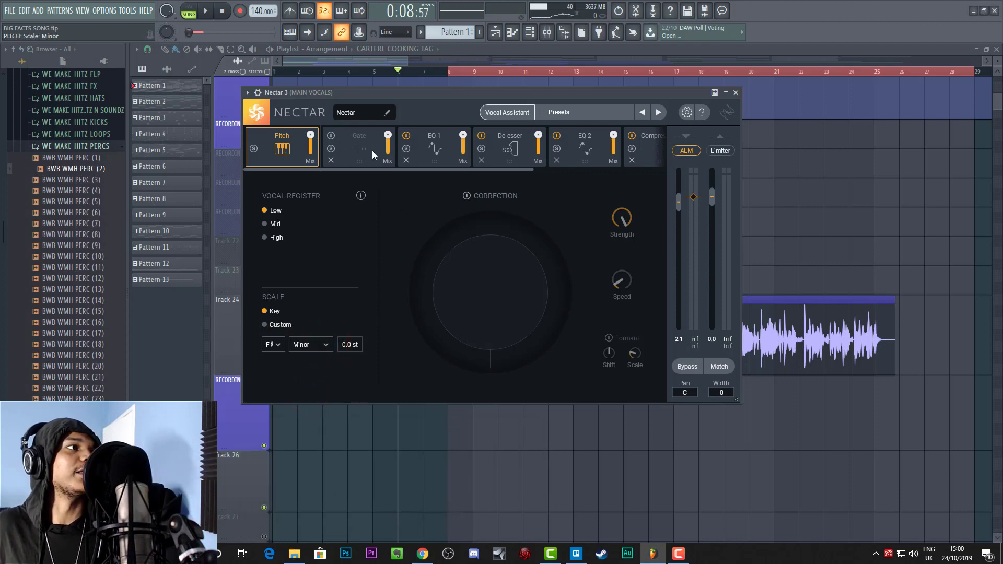
Step: Review the EQ 1, De-esser, EQ 2 and Compressor 1 modules in the Nectar 3 chain, and turn off the Reverb module
left_click(419, 155)
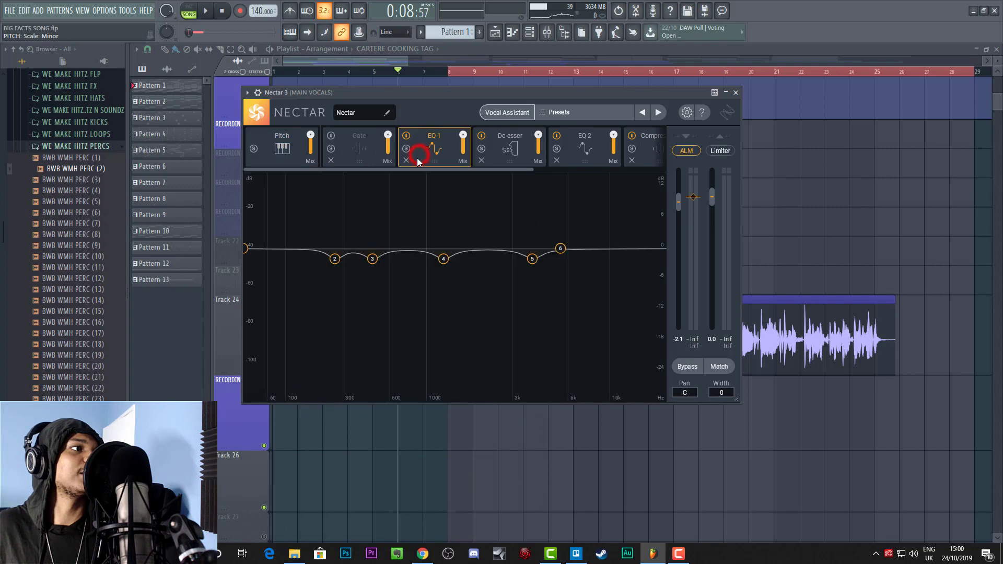
left_click(490, 162)
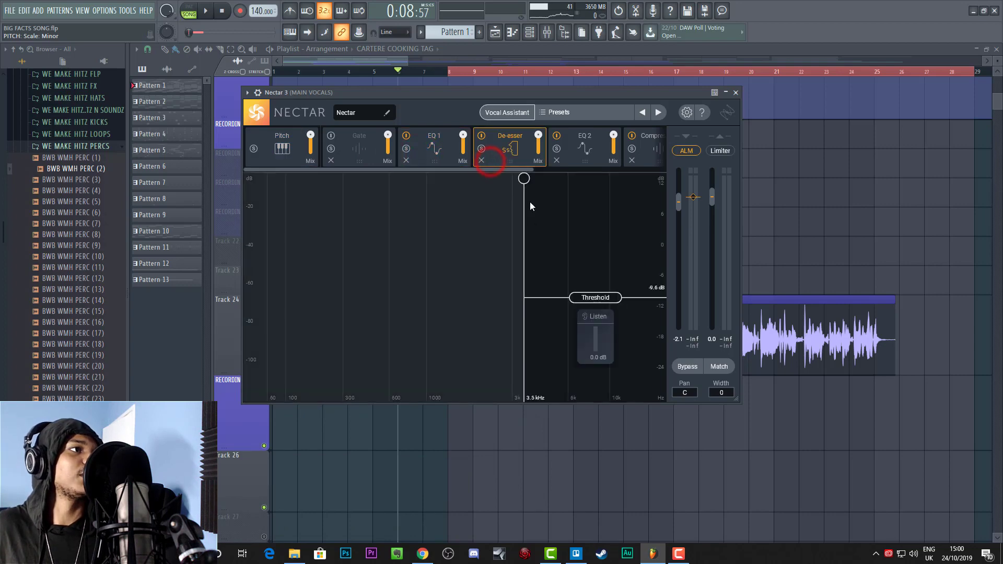
left_click(574, 157)
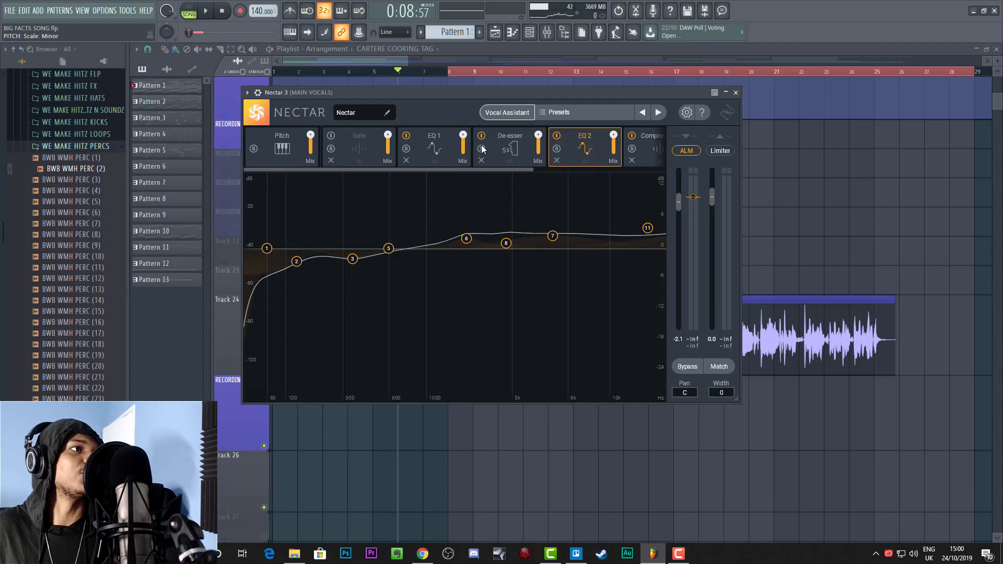
left_click_drag(516, 171, 595, 172)
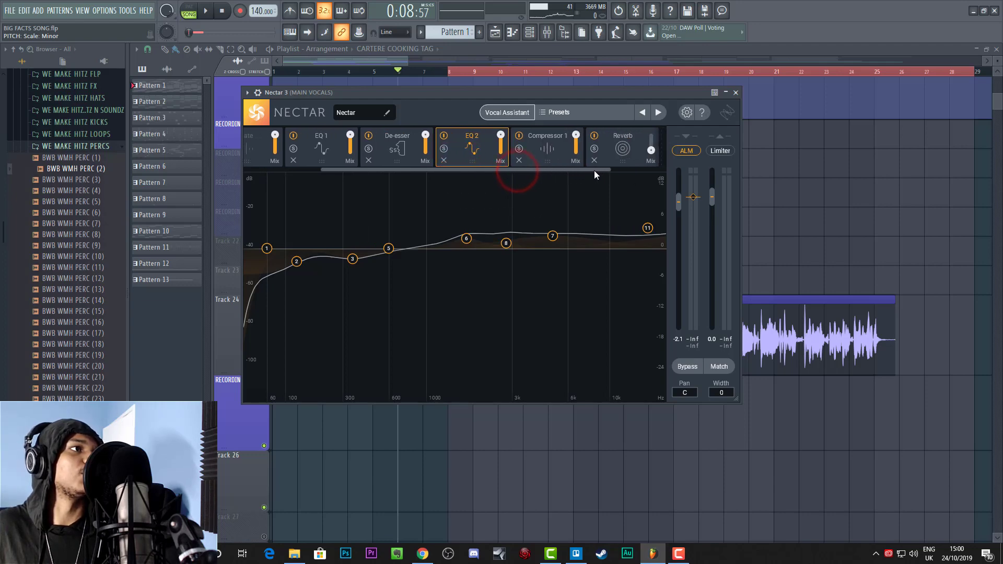
left_click(531, 161)
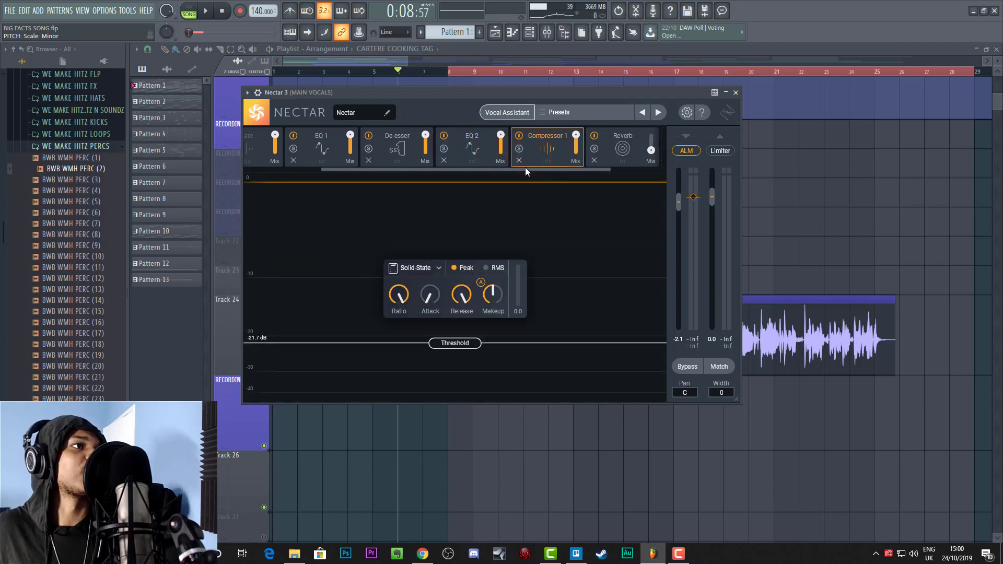
left_click_drag(525, 171, 586, 175)
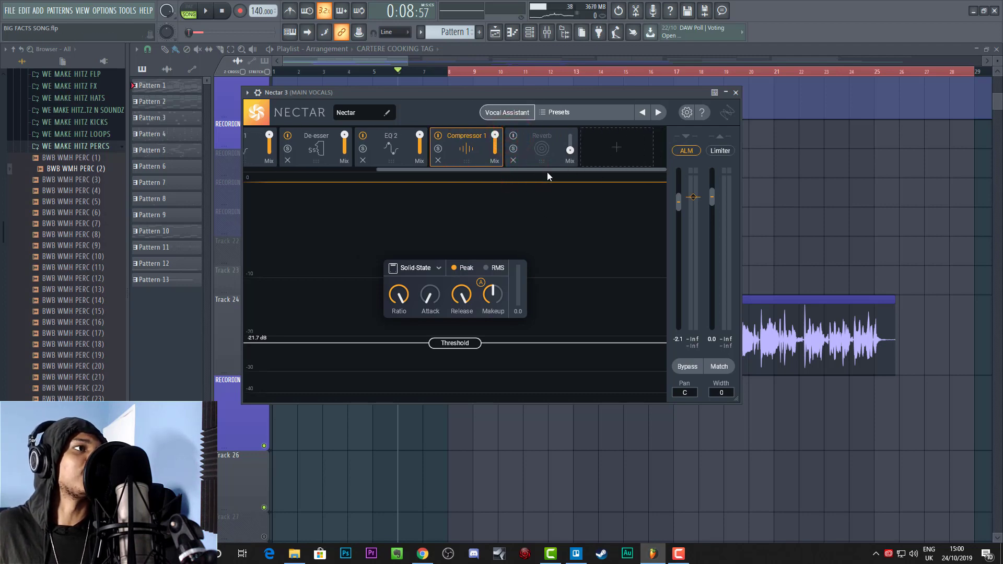
left_click_drag(548, 171, 415, 159)
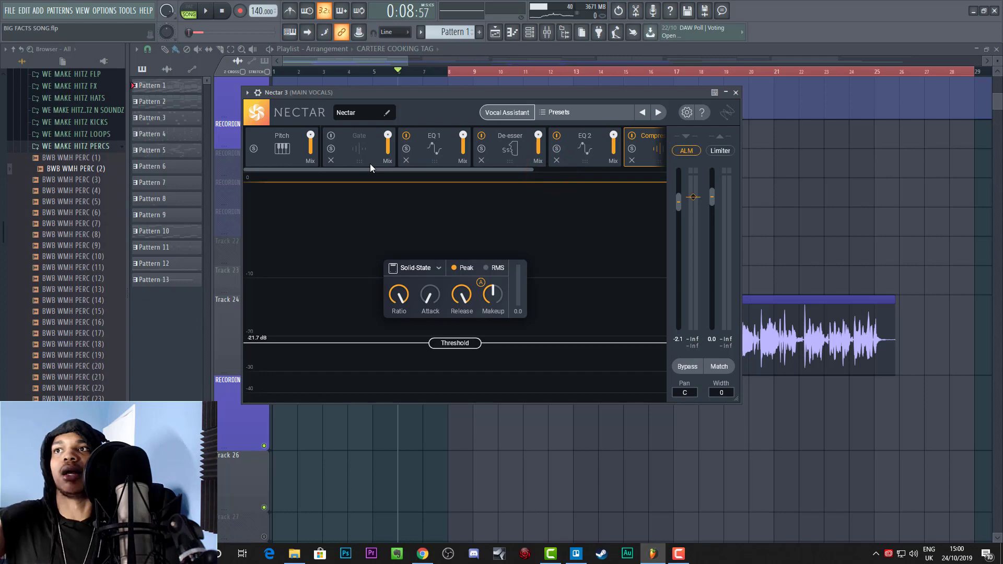
Step: Enable Correction in Nectar 3's Pitch module, keeping the Low vocal register
left_click(273, 164)
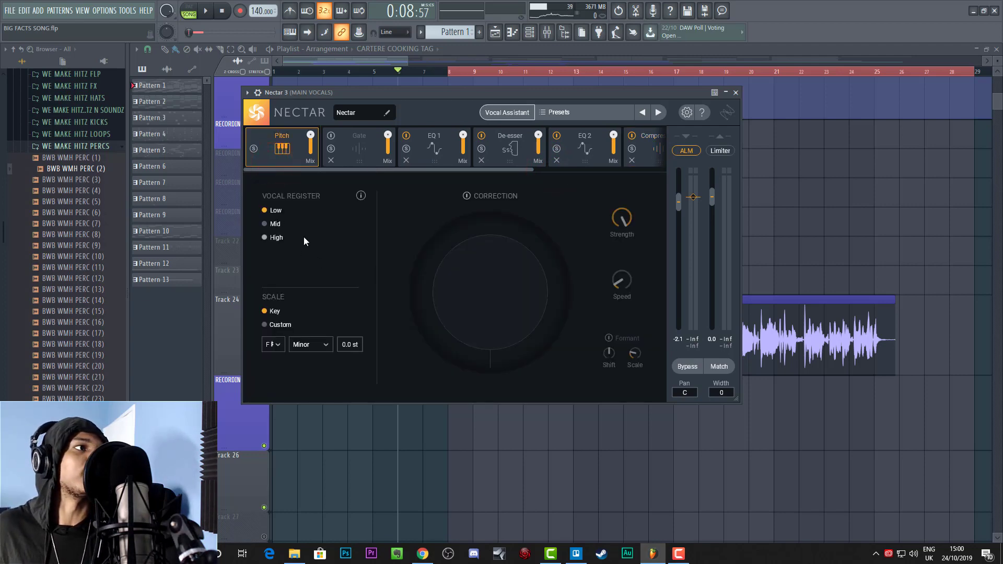
left_click(467, 196)
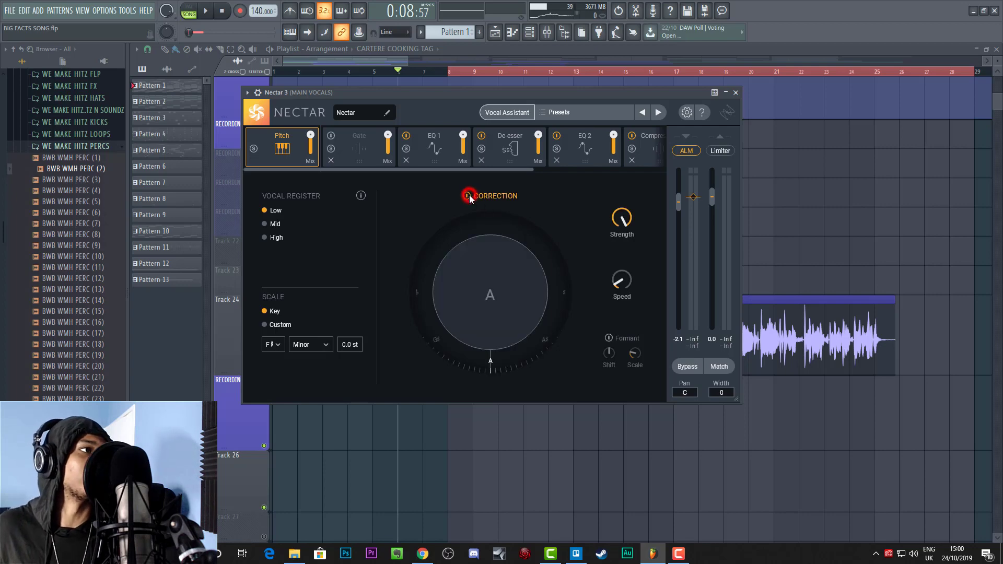
left_click(467, 197)
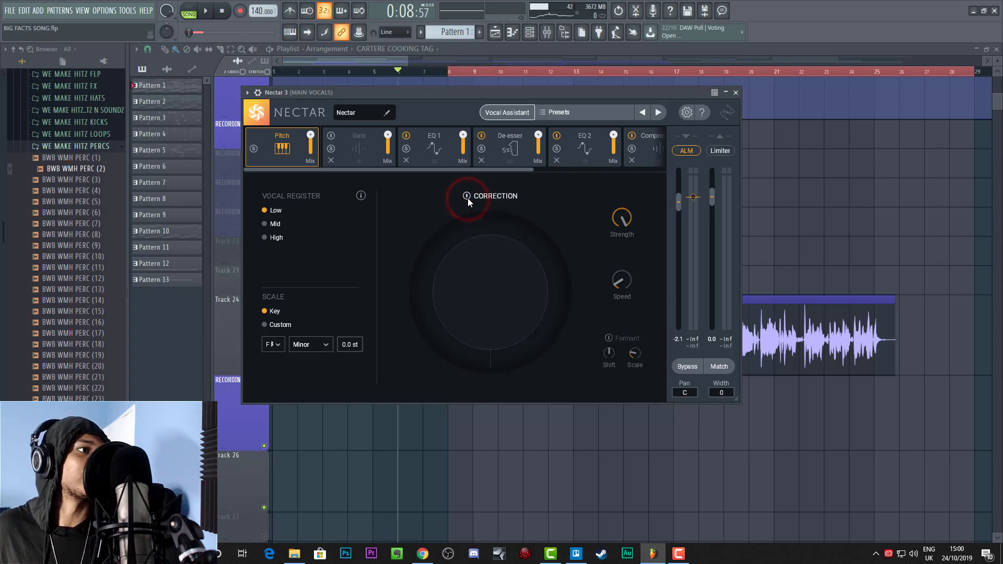
left_click(467, 197)
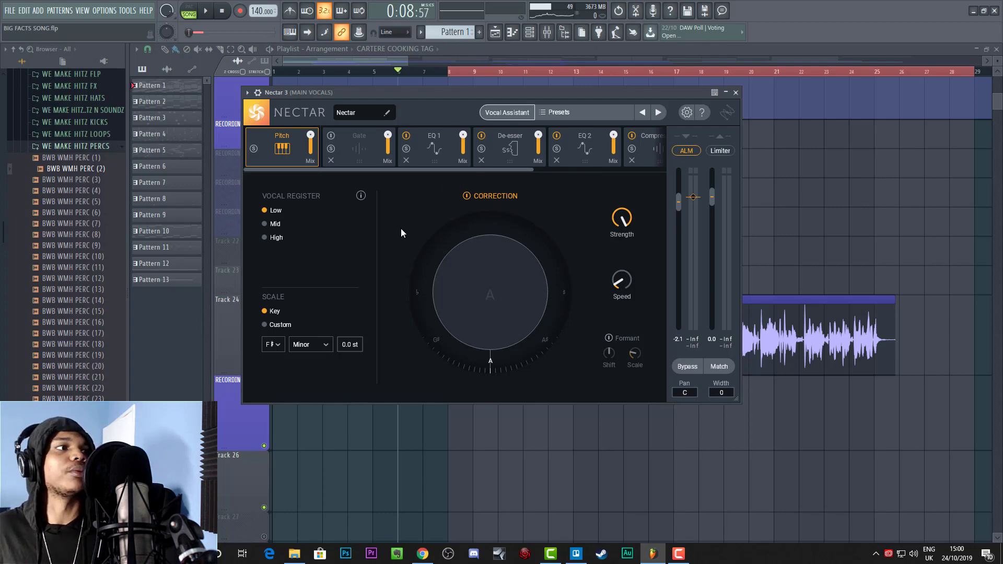
Step: Play the vocal section through the new Nectar 3 chain, stop playback and close the plugin window
key("space")
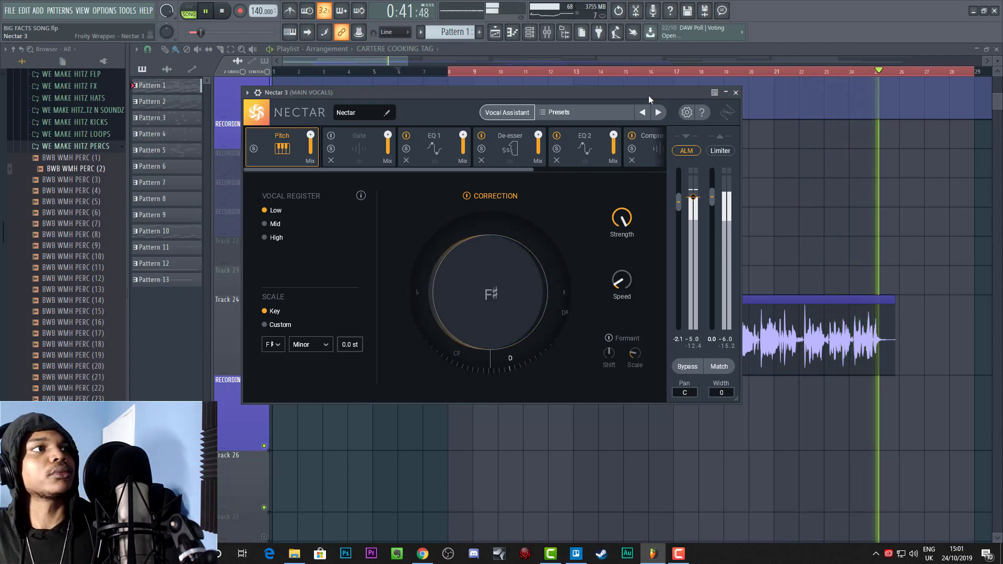
key("space")
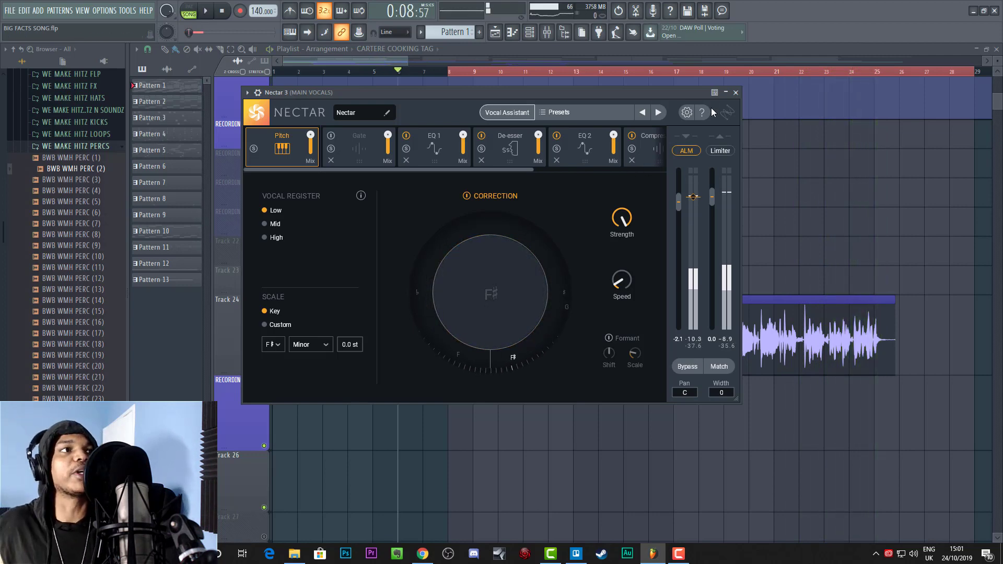
left_click(736, 93)
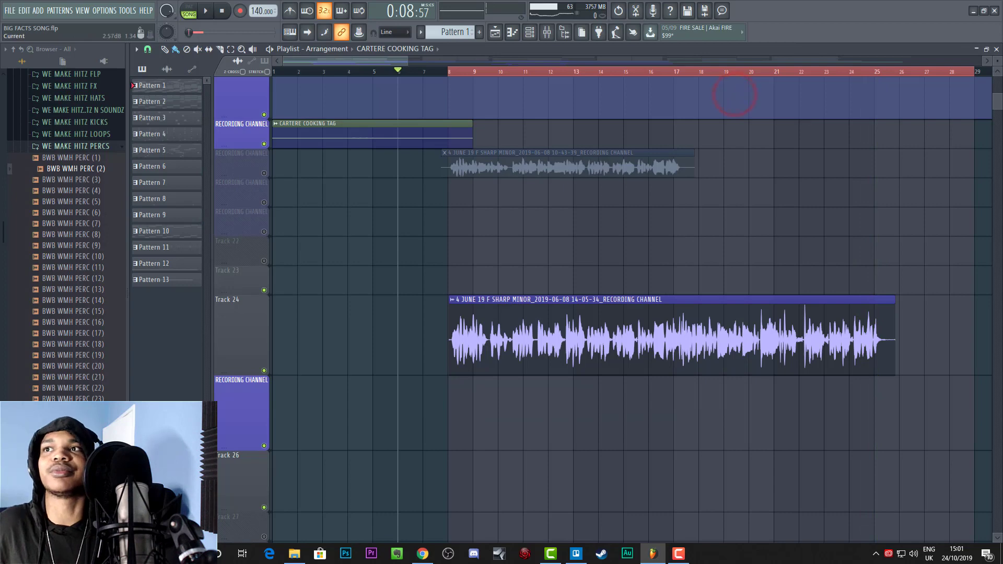
Step: Switch MAIN VOCALS from the Nectar 3 in slot 3 to the one in slot 2, and play the vocal section to compare
key("F9")
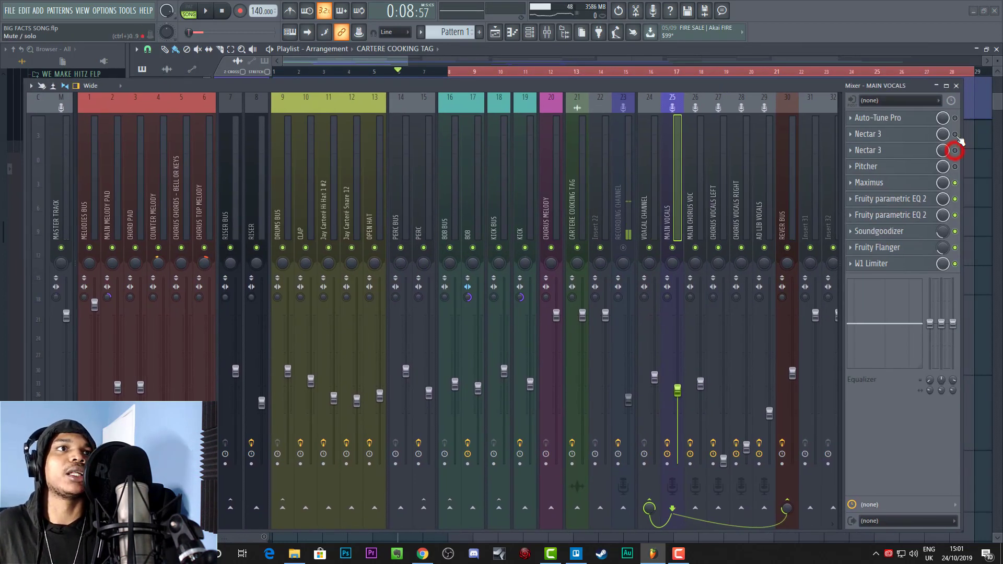
left_click_drag(733, 84, 999, 96)
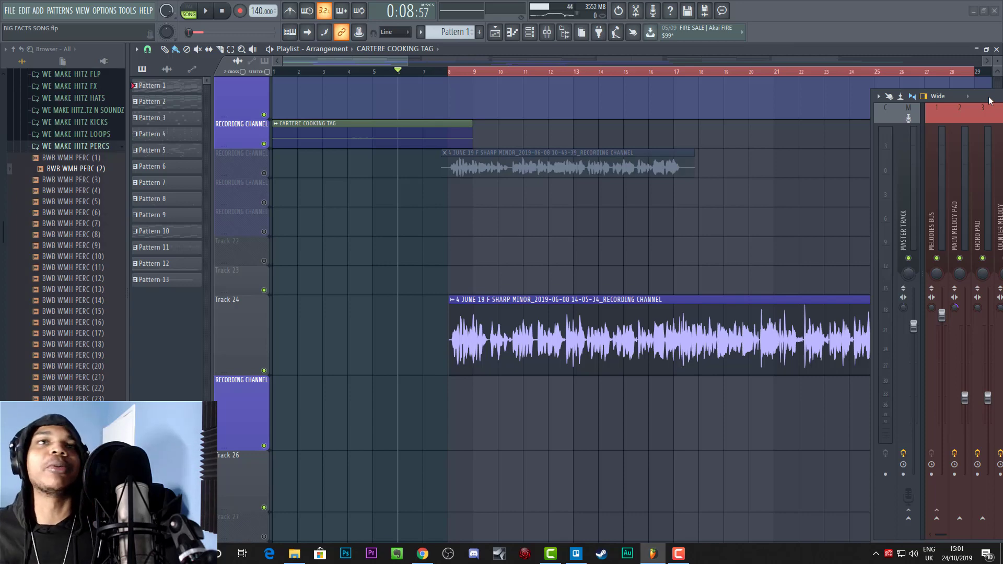
key("space")
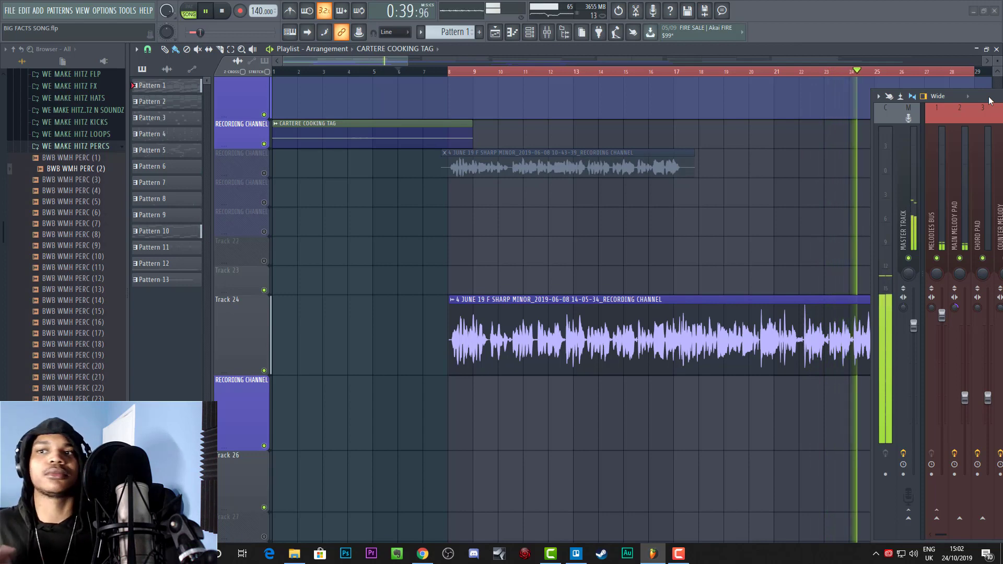
key("space")
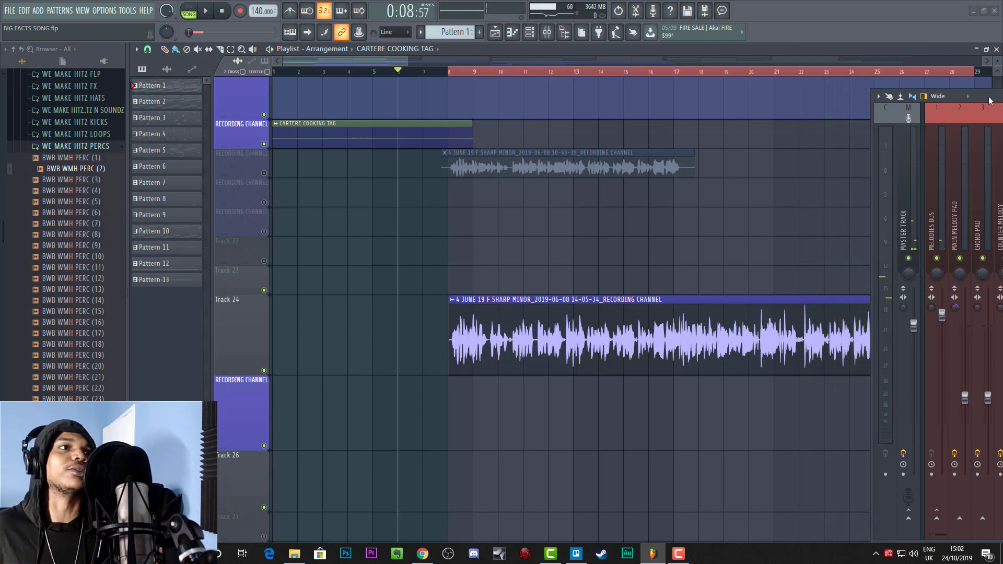
Step: Disable Nectar 3 in slot 2 of MAIN VOCALS, enable Pitcher in slot 4, and show Pitcher's window without the mixer
left_click_drag(1002, 96, 416, 93)
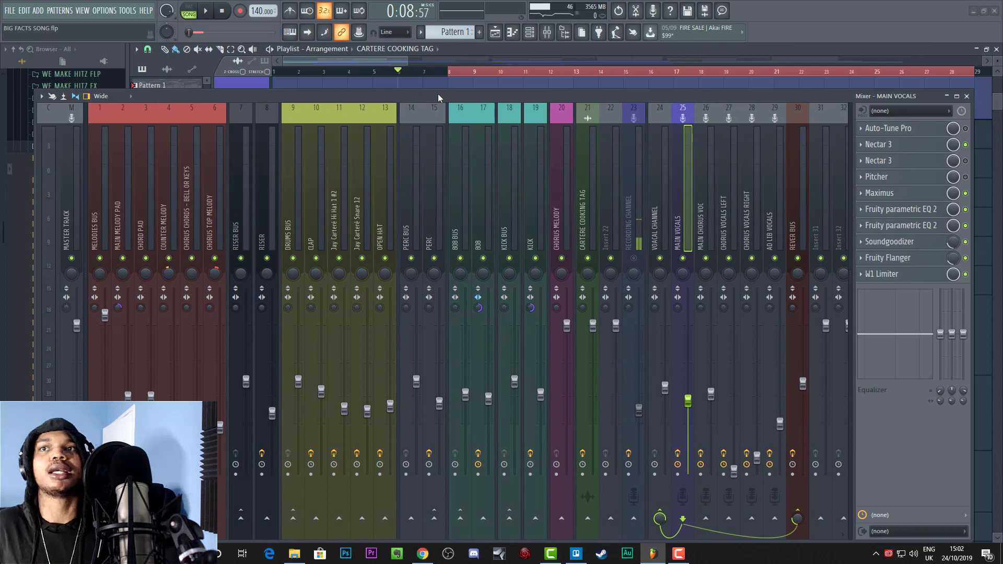
key("F9")
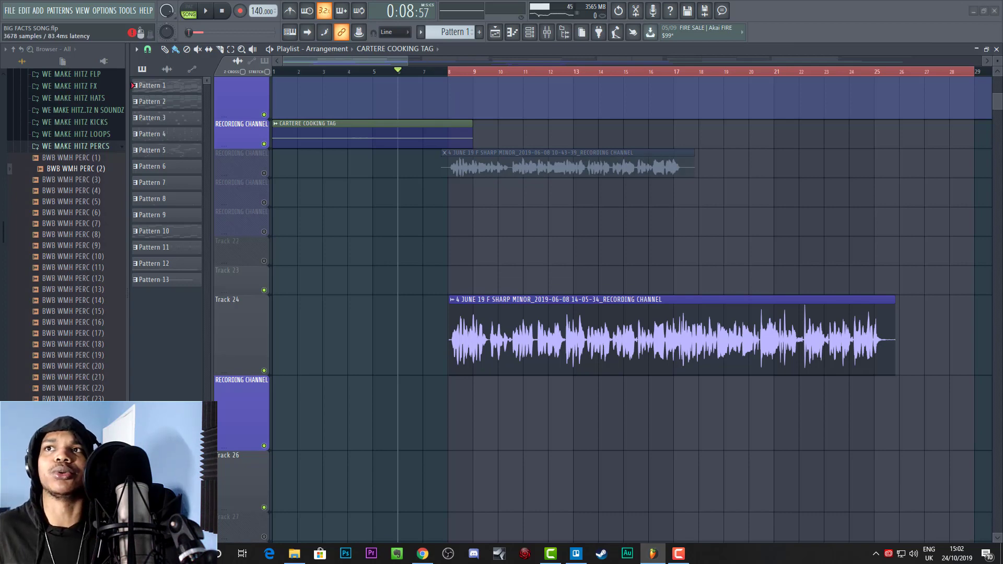
key("F9")
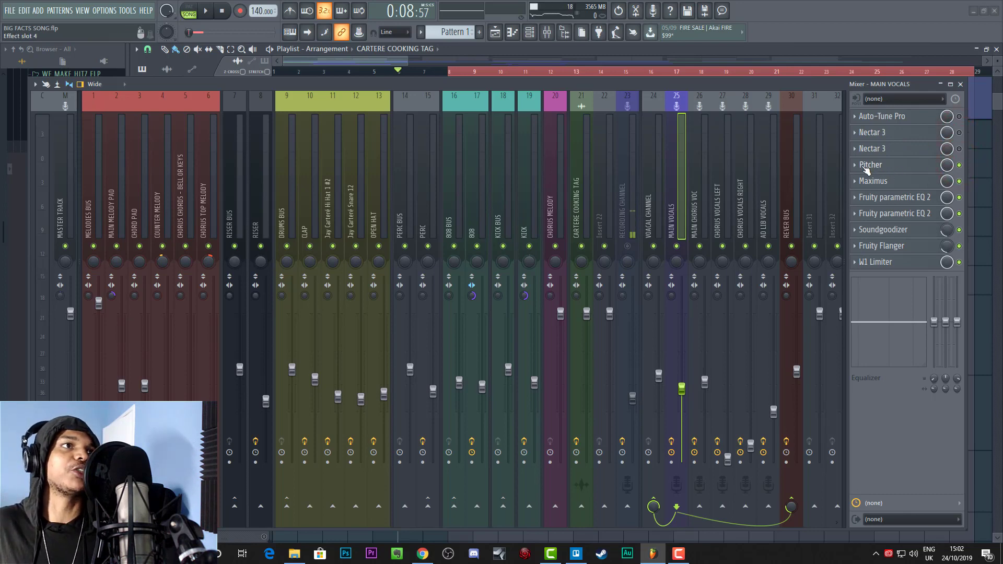
left_click(863, 166)
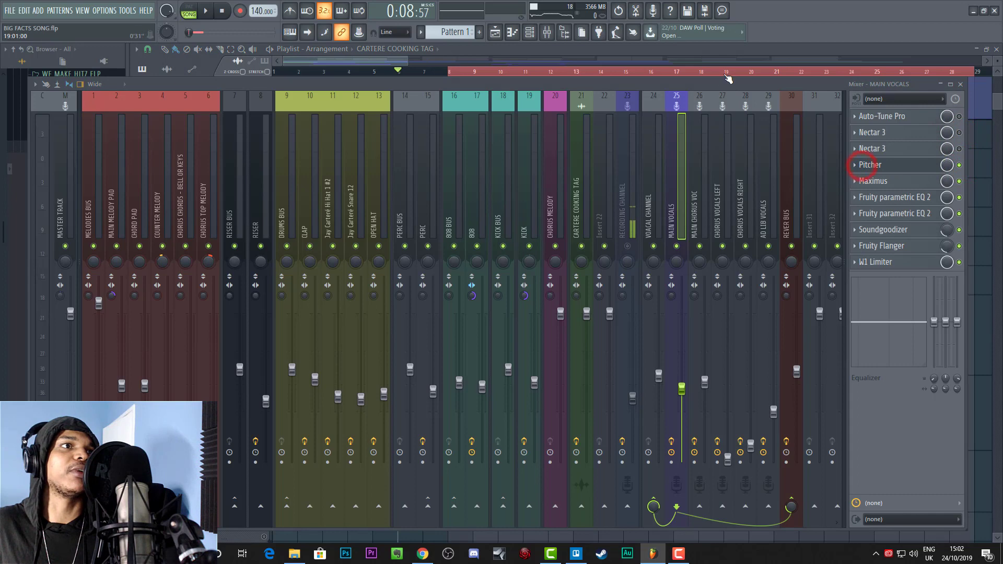
left_click(761, 90)
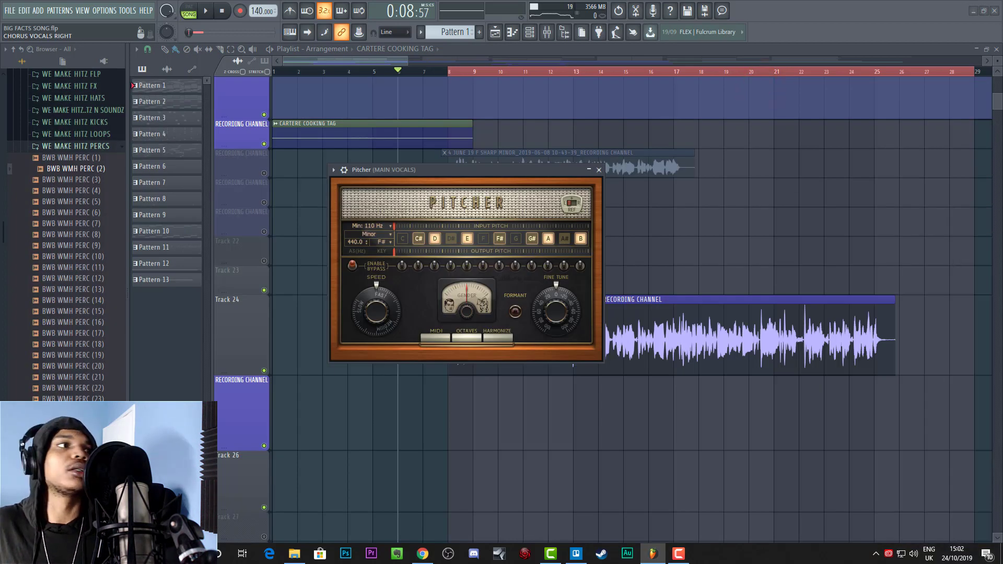
Step: Move the Pitcher window clear of the Track 24 vocal clip and play the vocal section through Pitcher
left_click_drag(530, 174, 539, 123)
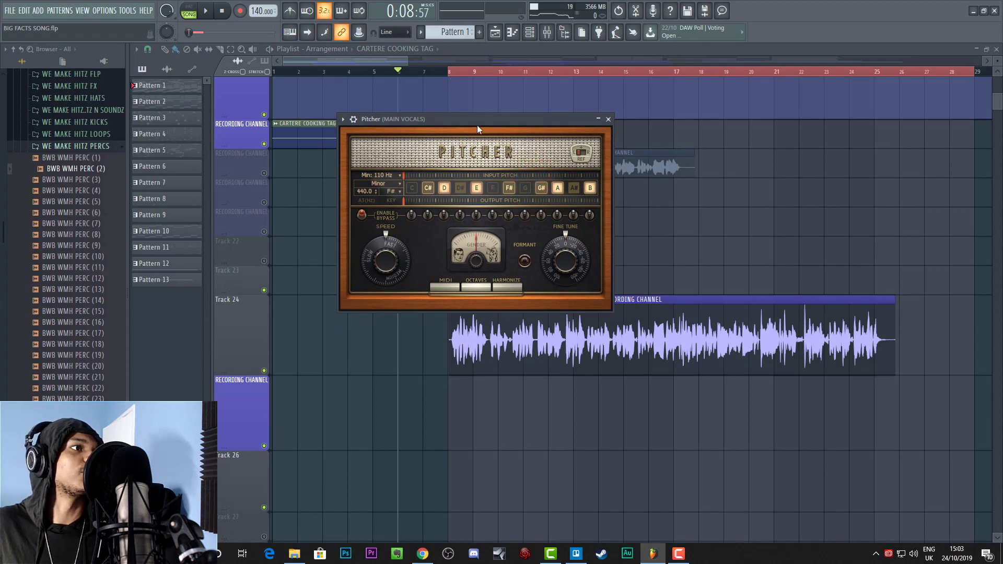
left_click_drag(477, 126, 497, 105)
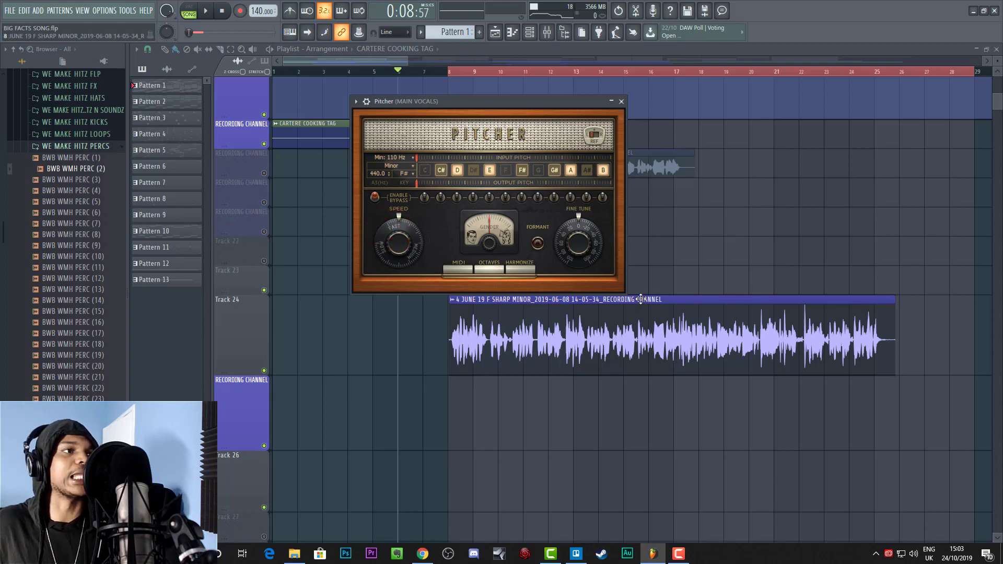
key("space")
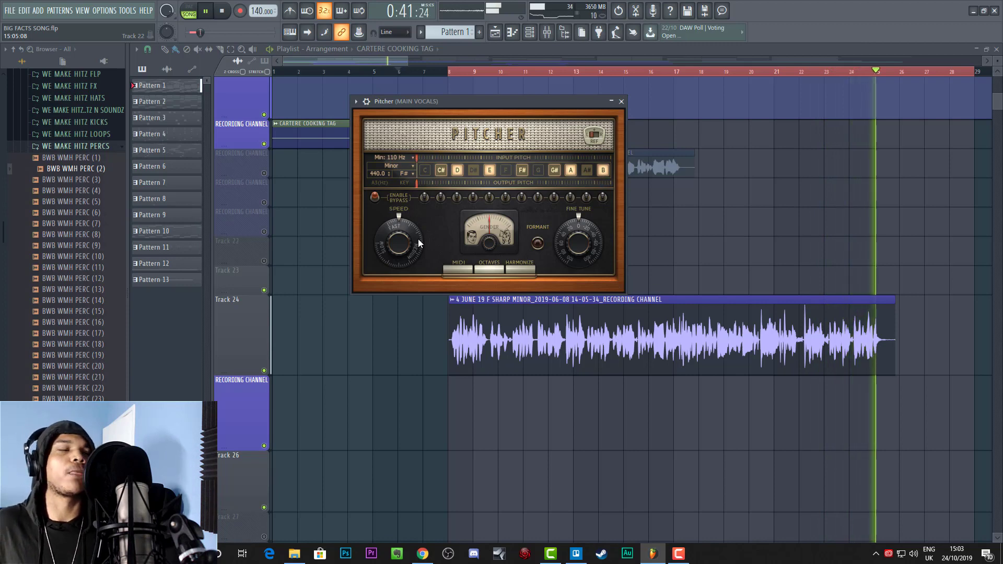
key("space")
Step: Set Pitcher's correction speed to 100, replay the vocal section, and close Pitcher to return to the mixer
left_click_drag(417, 237, 417, 228)
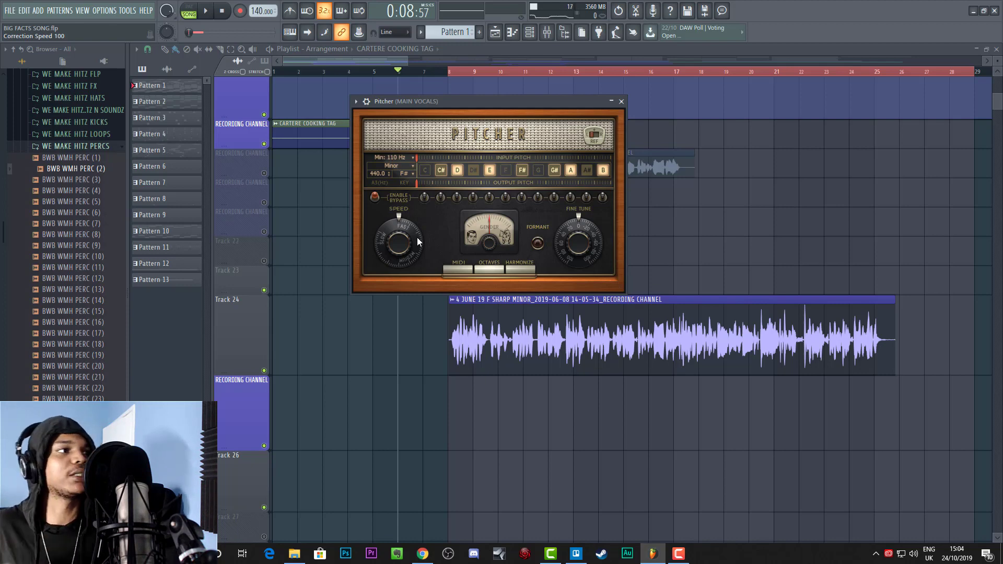
key("space")
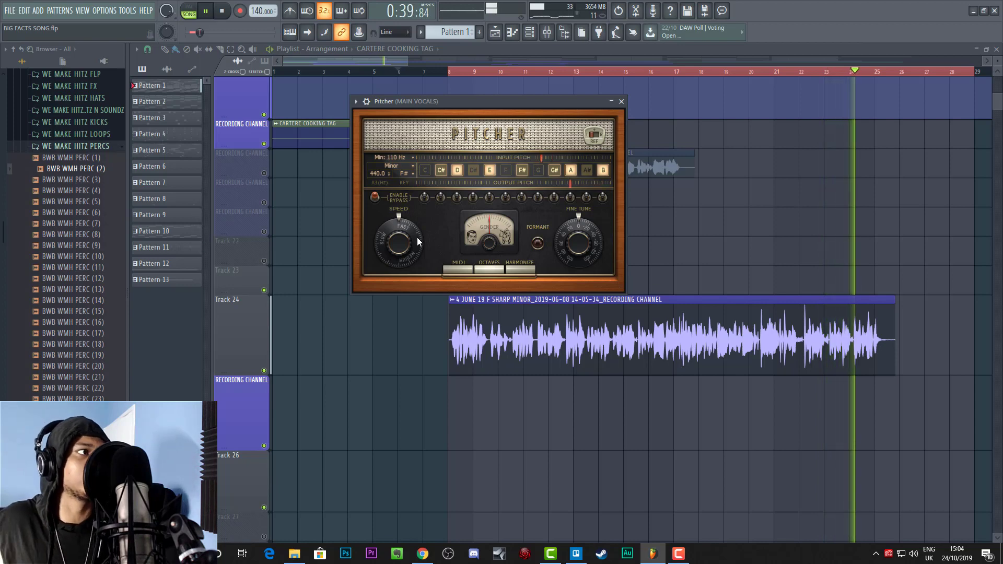
key("space")
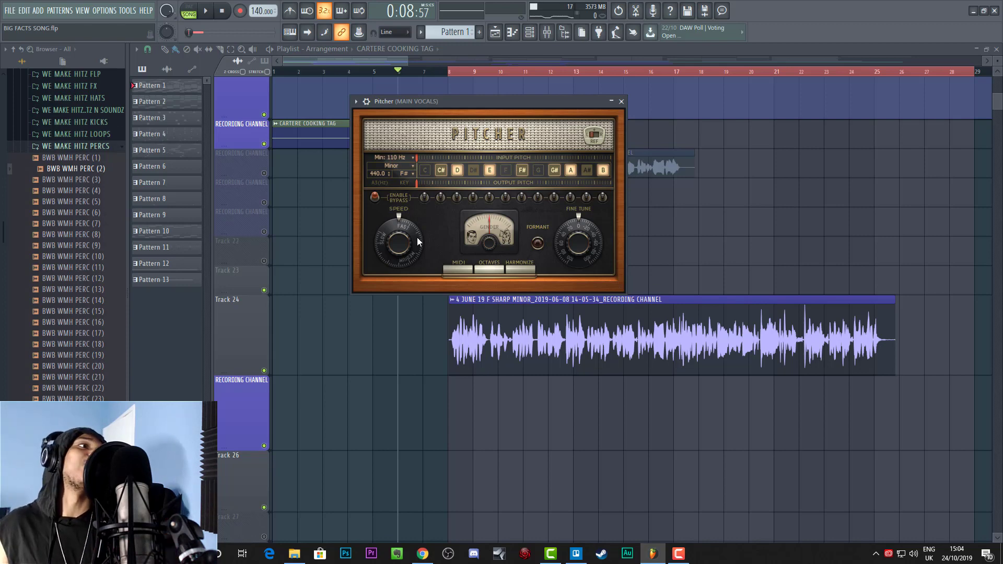
left_click(622, 102)
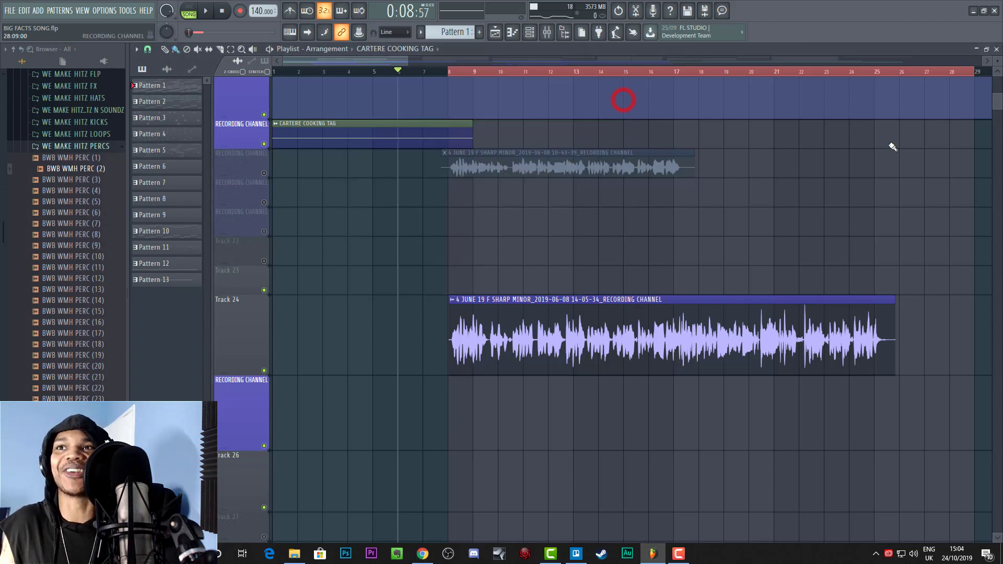
key("F9")
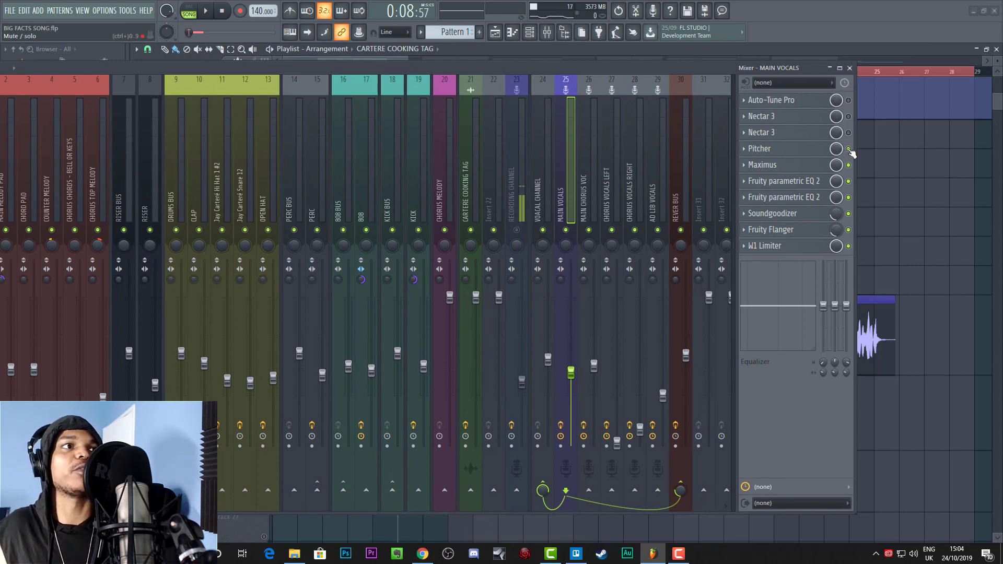
Step: Disable Pitcher on MAIN VOCALS, re-enable Auto-Tune Pro and the Nectar 3 in slot 2, and reposition the mixer
left_click_drag(577, 65, 680, 91)
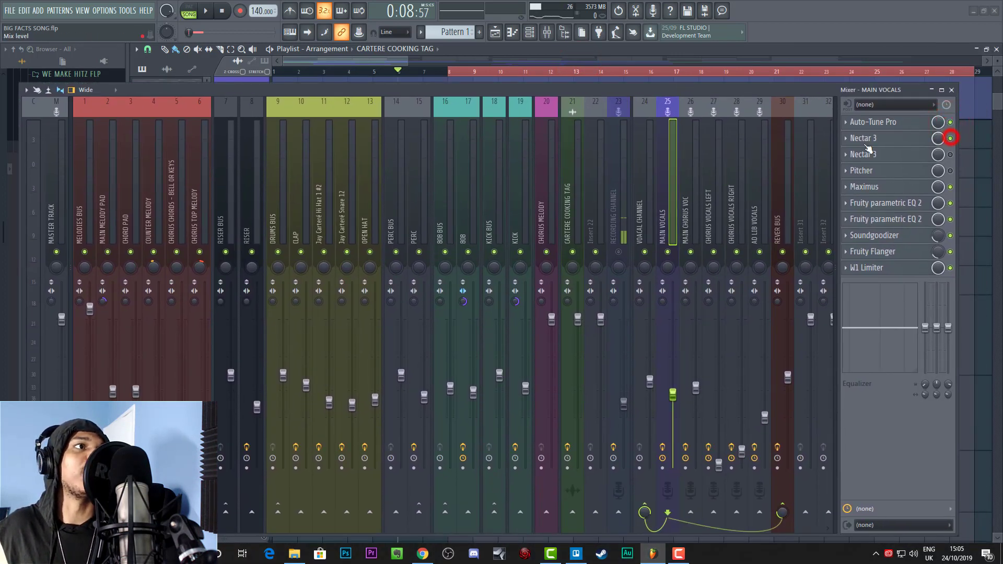
left_click_drag(689, 94, 728, 71)
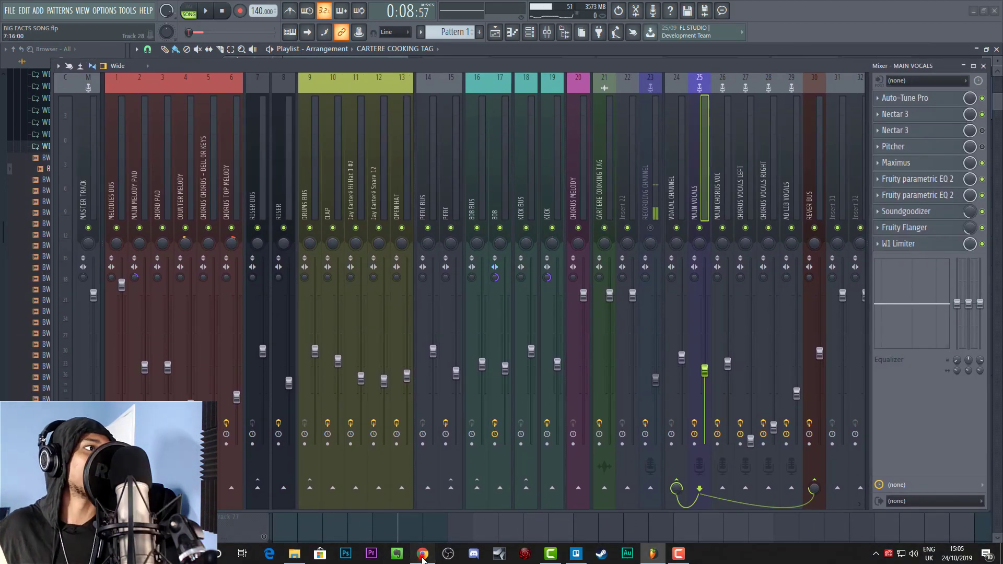
Step: Switch to Chrome to review edition prices on iZotope's Nectar 3 page and the price on Antares' Auto-Tune Pro page, and return to FL Studio
left_click(423, 554)
left_click(435, 9)
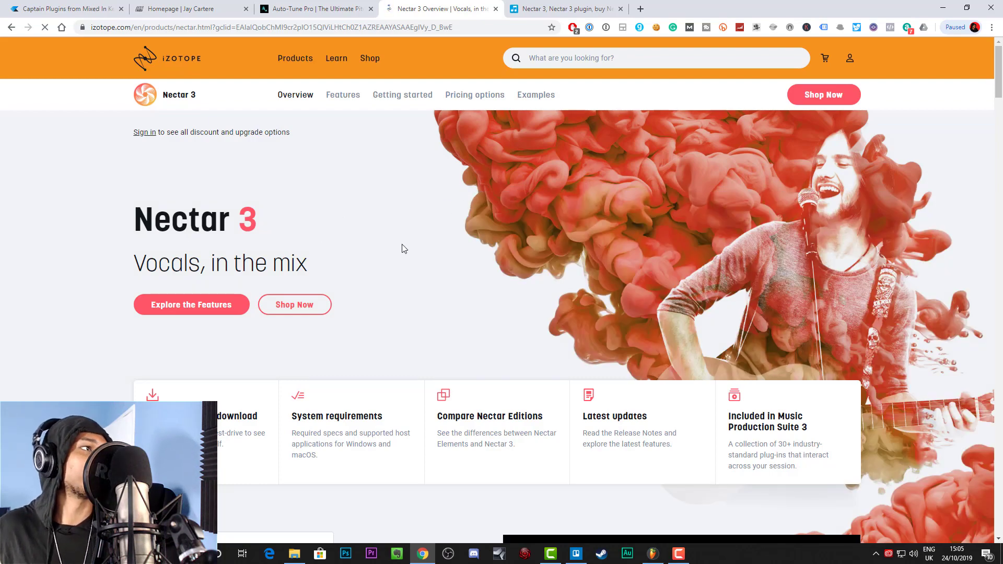
scroll(452, 266, "down", 3)
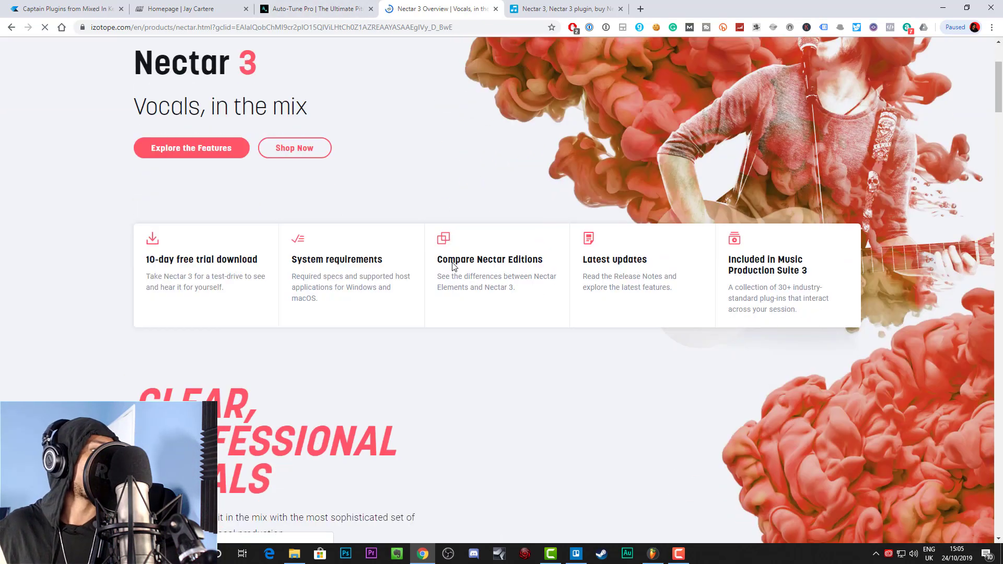
scroll(453, 267, "down", 15)
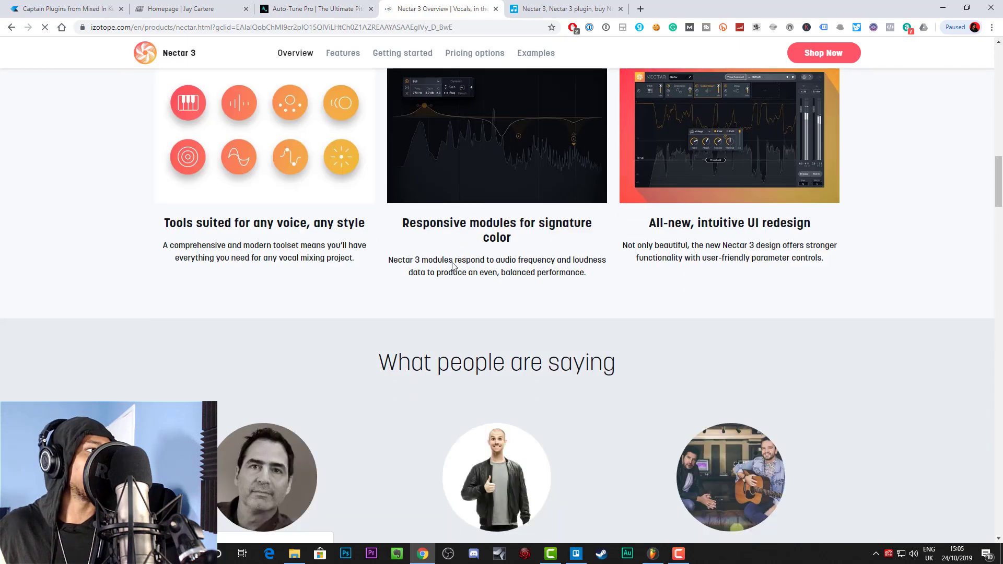
scroll(452, 266, "down", 6)
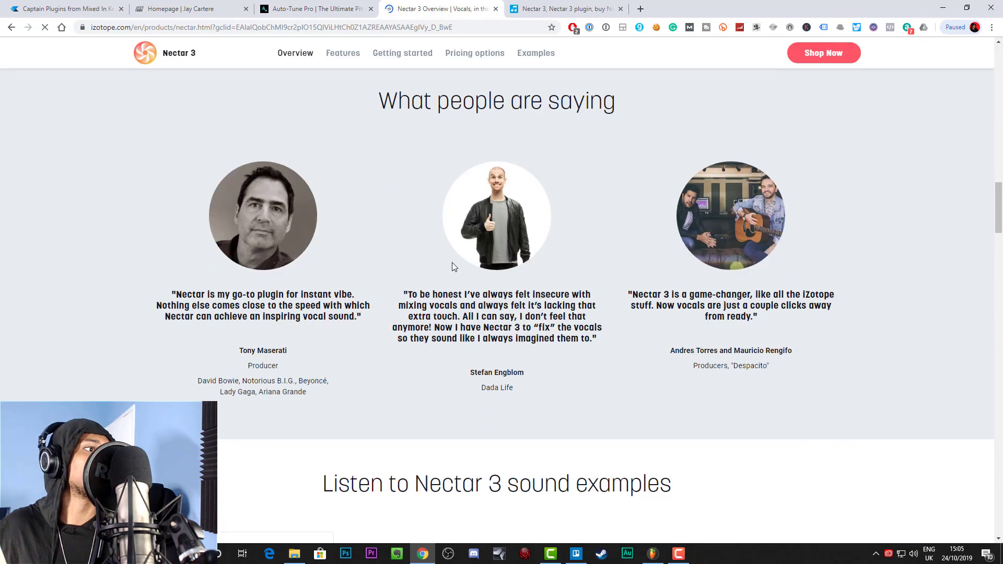
scroll(453, 267, "down", 20)
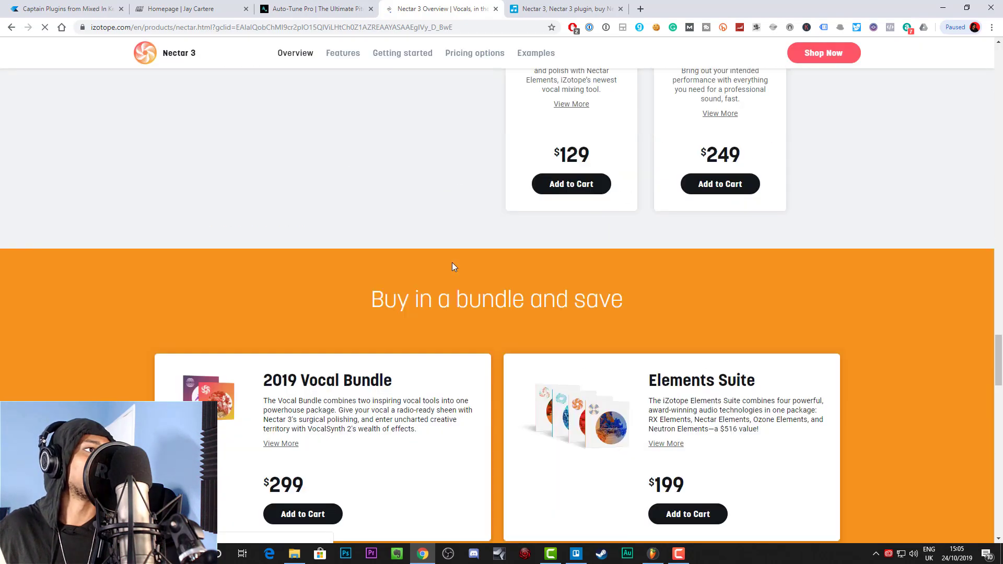
scroll(453, 267, "up", 2)
scroll(710, 215, "up", 2)
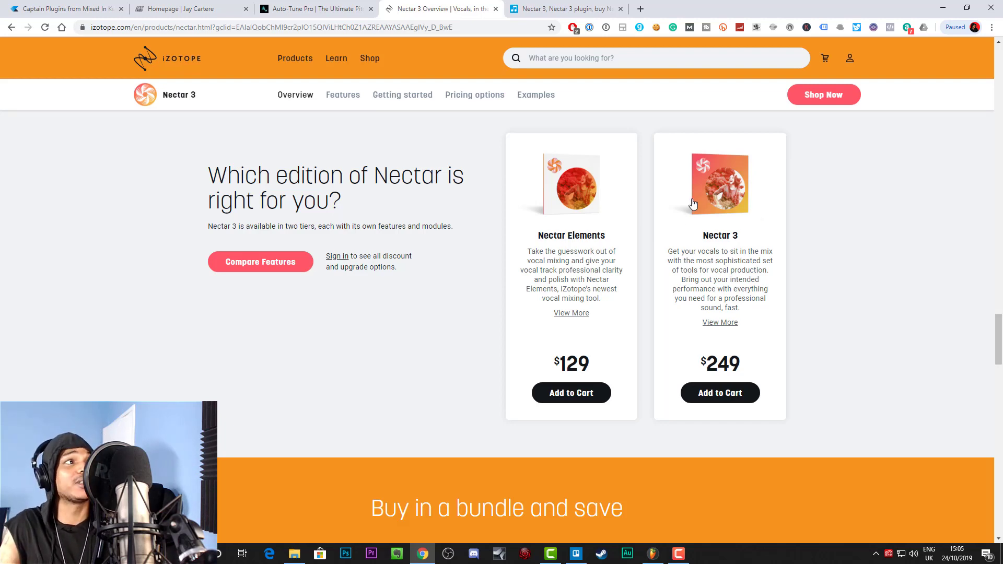
left_click(287, 6)
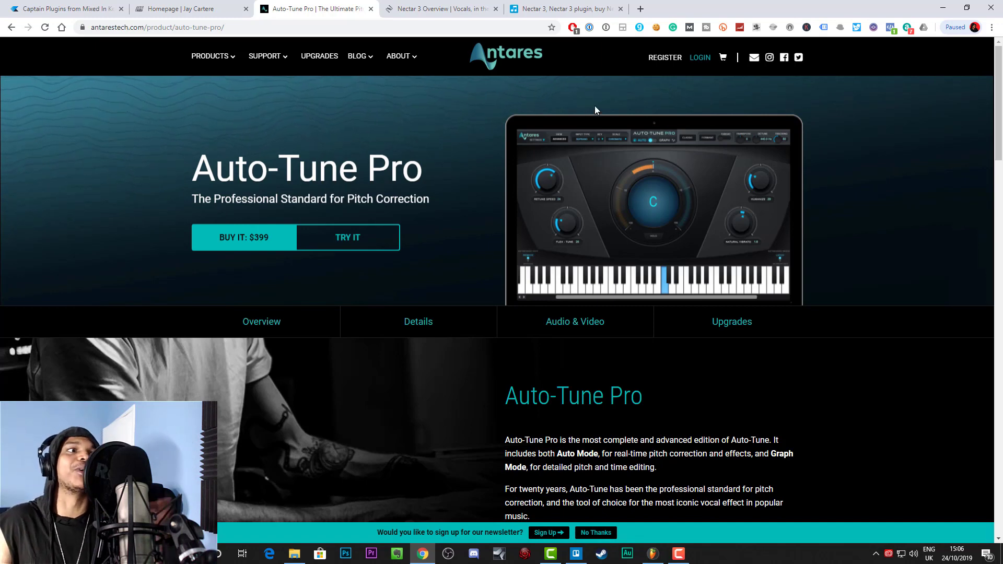
left_click(942, 10)
Step: Show the slot 2 Nectar 3 of MAIN VOCALS above the lowered mixer and turn off its pitch correction
left_click_drag(800, 63, 712, 101)
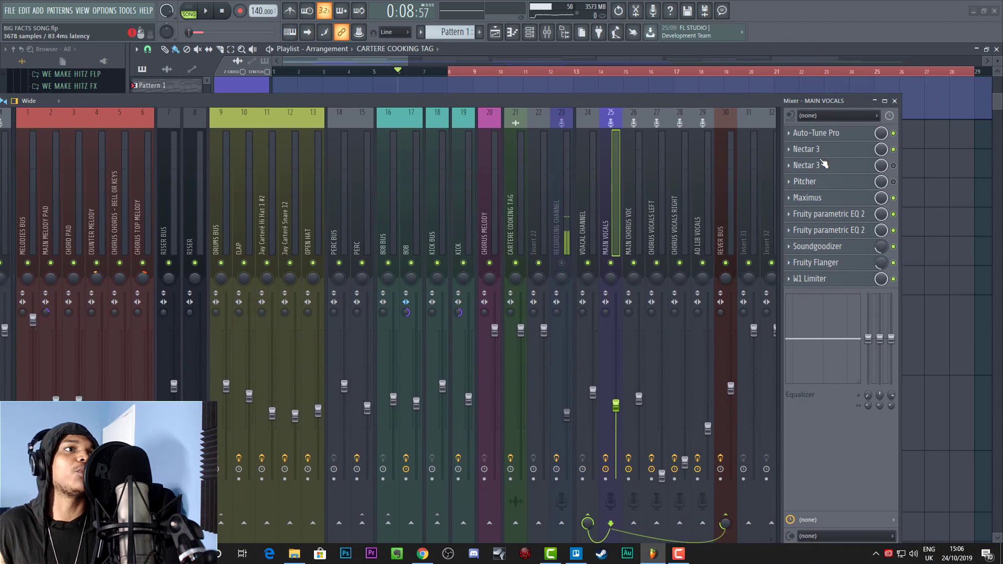
left_click_drag(723, 99, 773, 323)
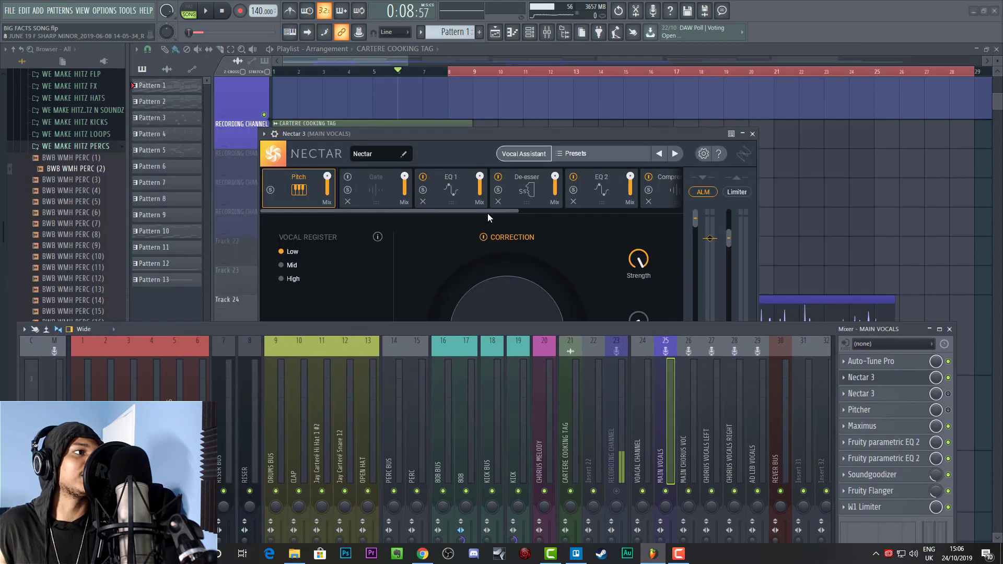
left_click(484, 236)
left_click_drag(533, 135, 529, 68)
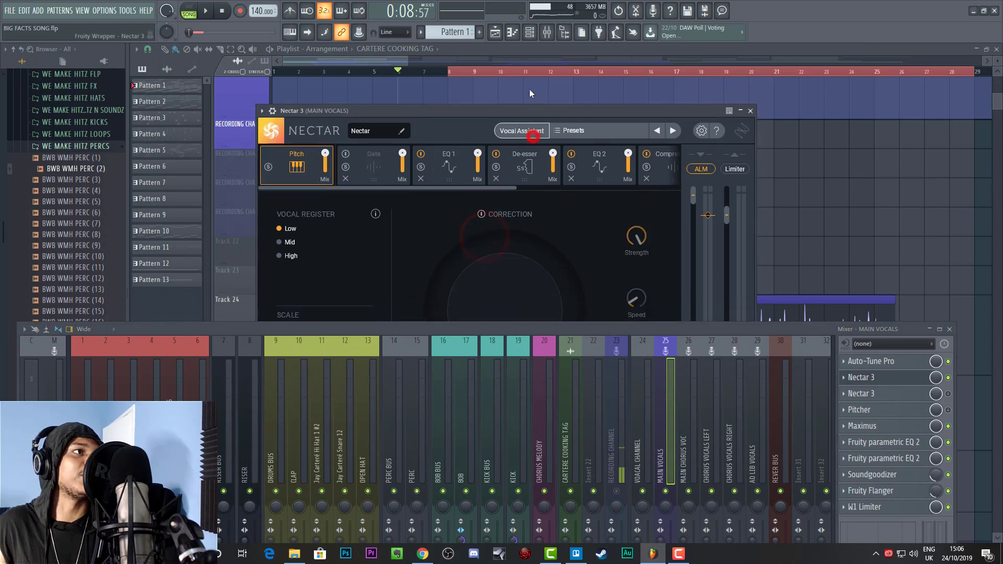
left_click_drag(609, 330, 607, 369)
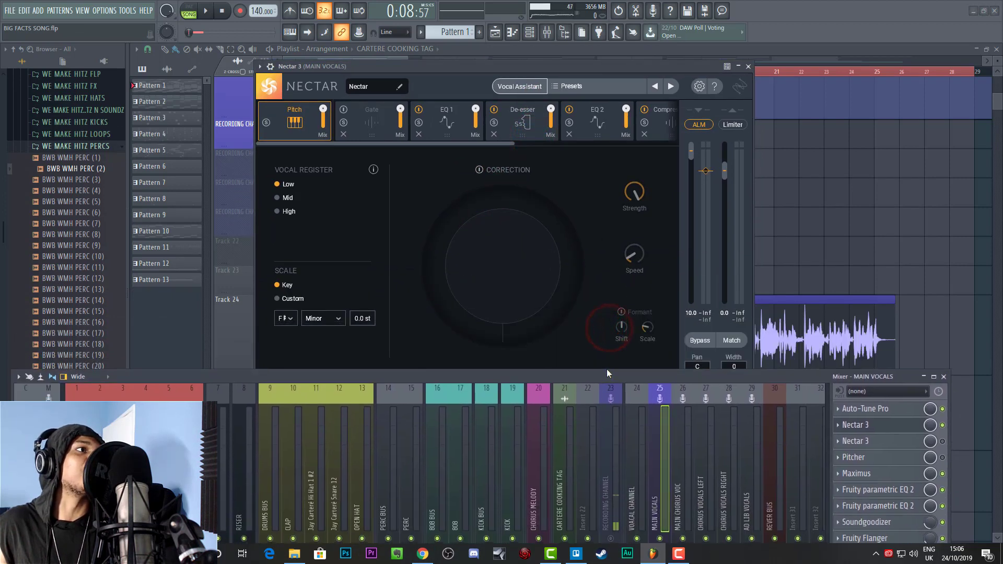
Step: Look through Nectar's remaining effect modules and its preset list, leaving the preset browser closed
left_click_drag(462, 143, 647, 171)
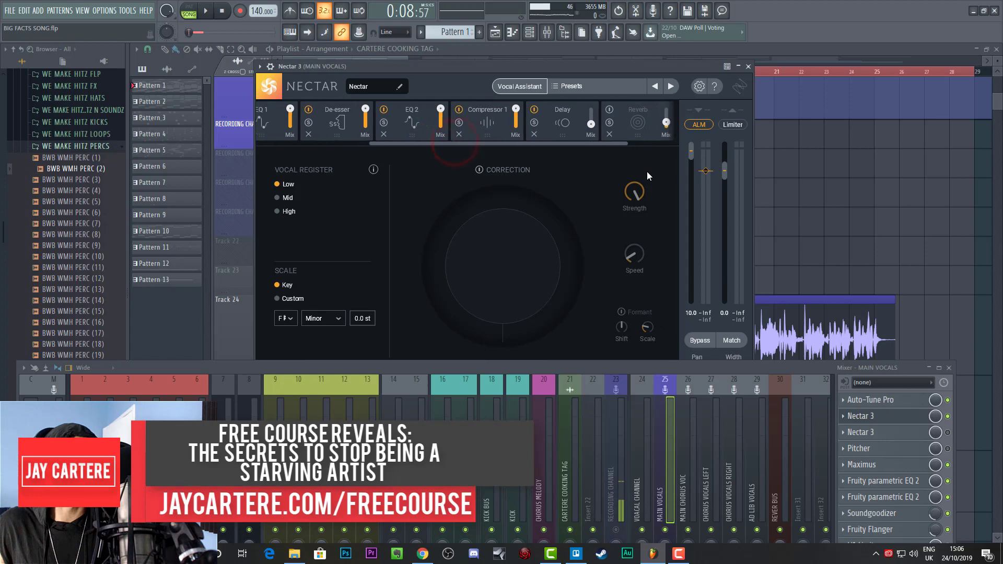
left_click(557, 87)
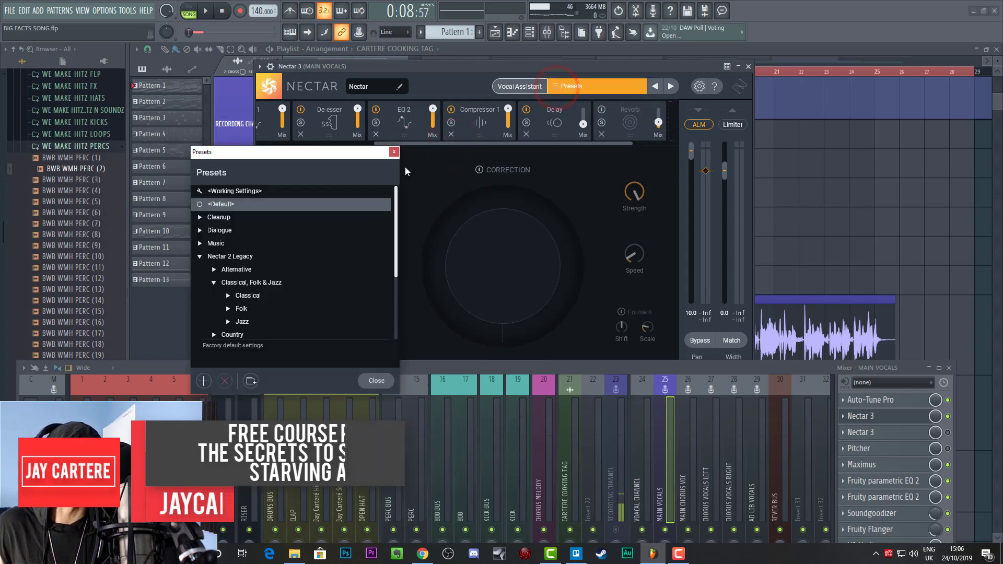
left_click(394, 152)
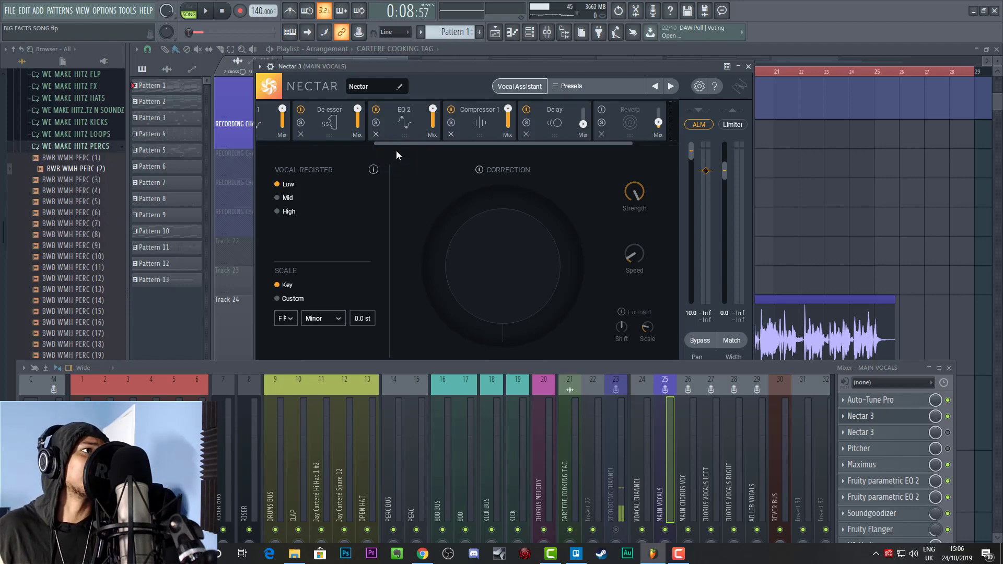
left_click_drag(471, 65, 451, 59)
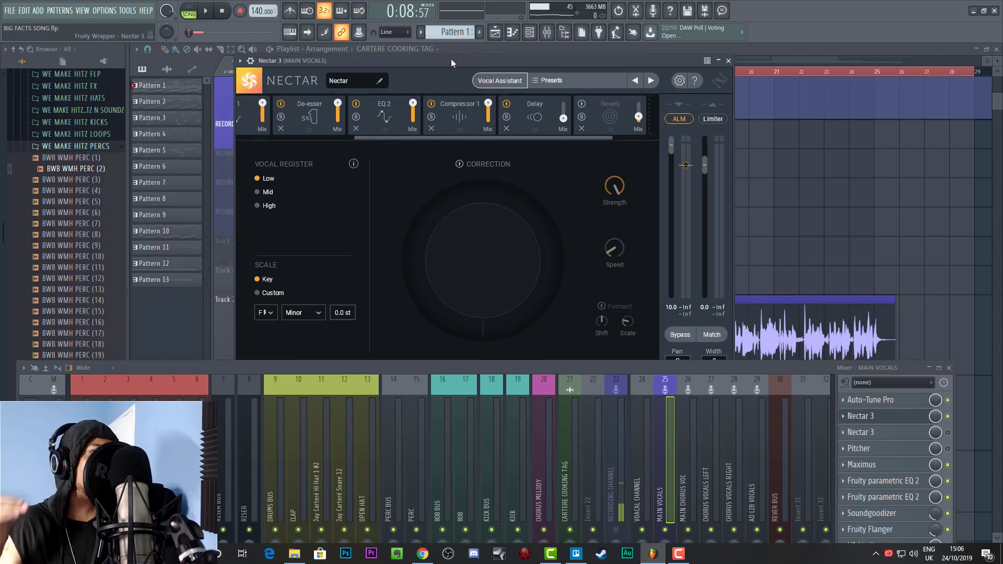
Step: Play the vocal section with Nectar's pitch correction off to hear Auto-Tune Pro combined with Nectar's effects chain
key("space")
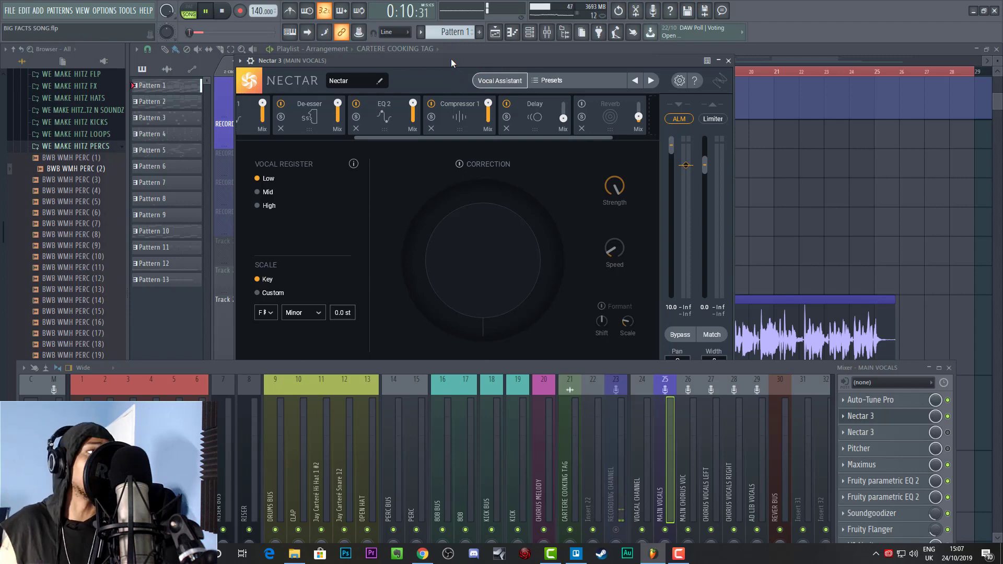
key("space")
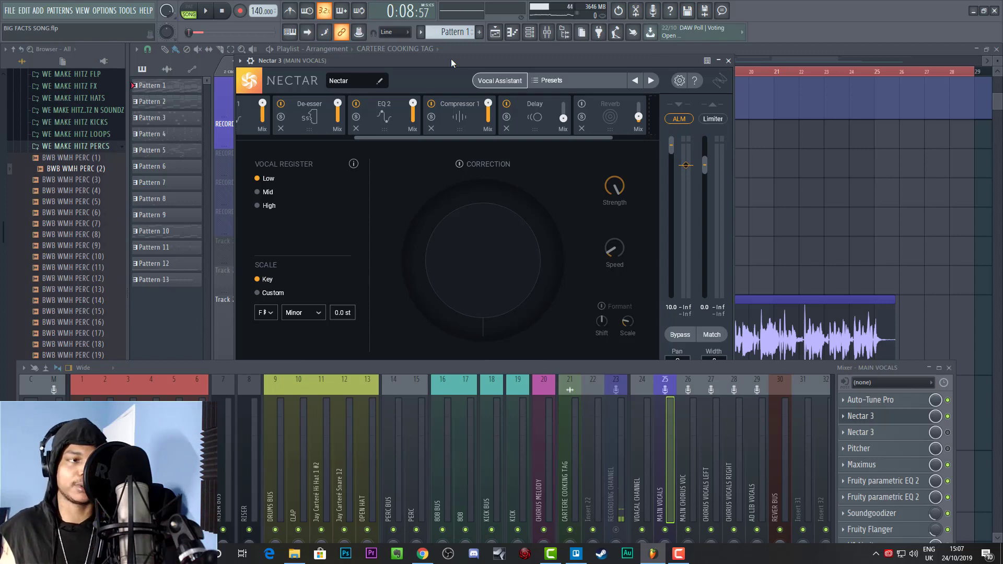
key("space")
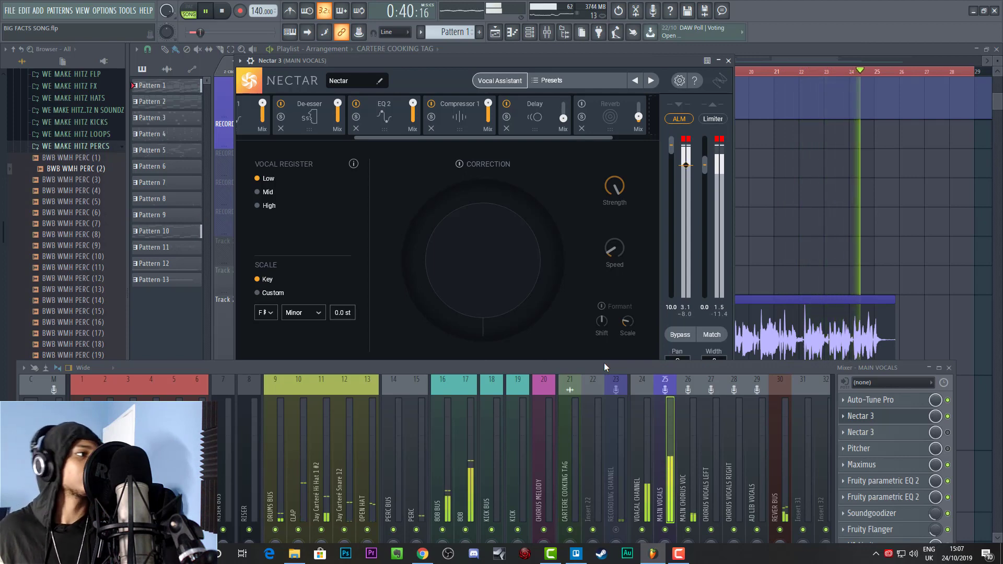
key("space")
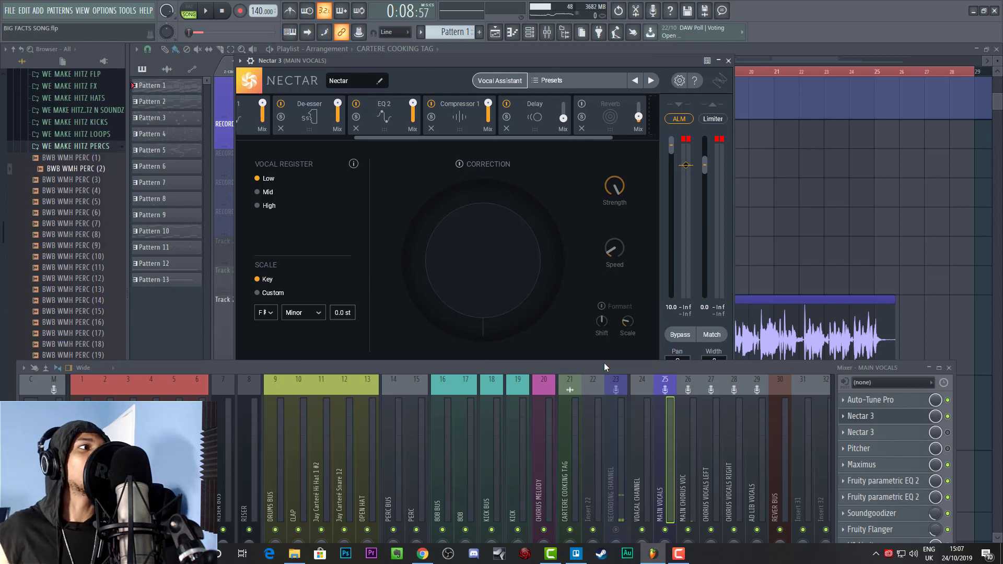
Step: Turn on Nectar's pitch correction on top of Auto-Tune Pro and play the vocal section to compare
left_click(462, 165)
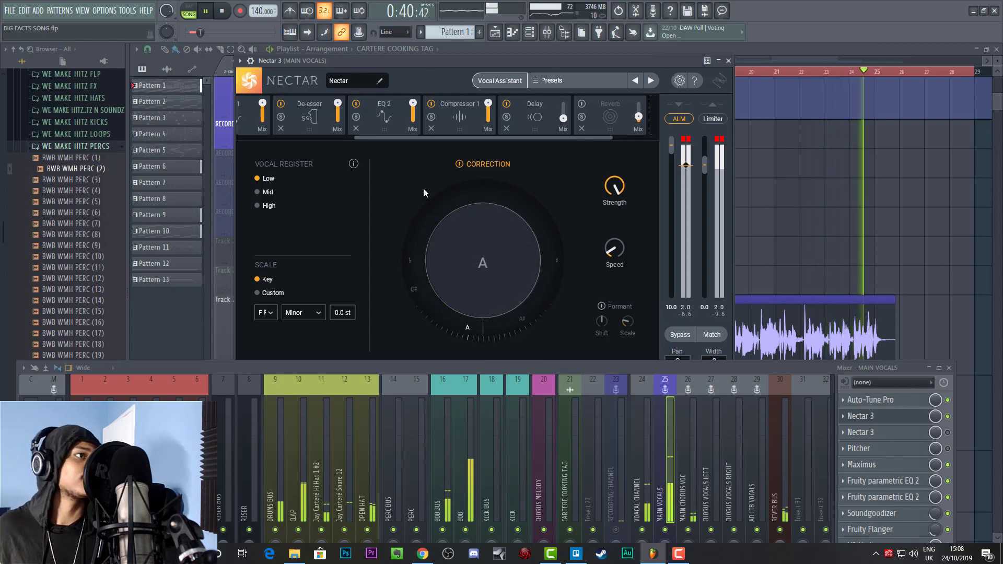
key("space")
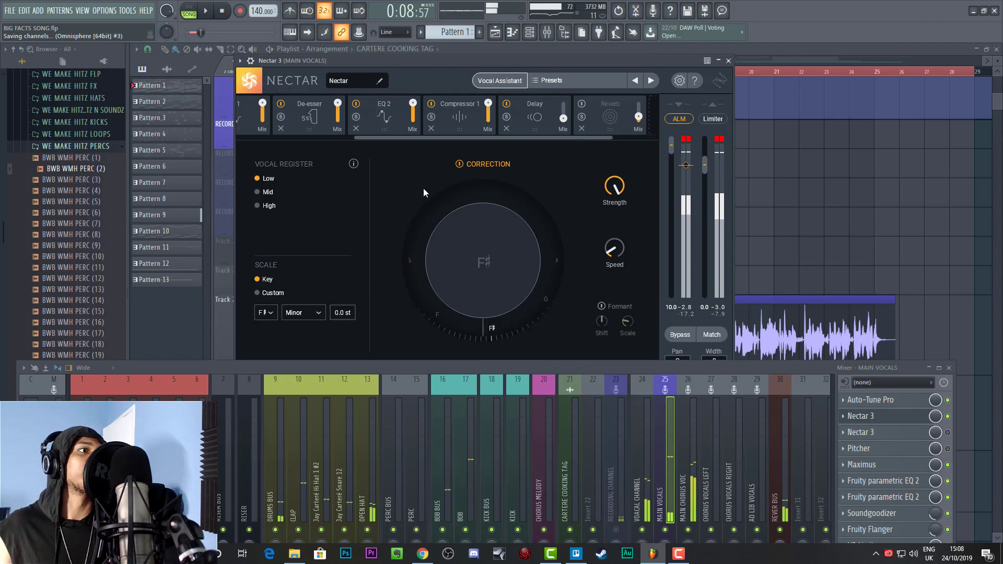
mouse_move(616, 256)
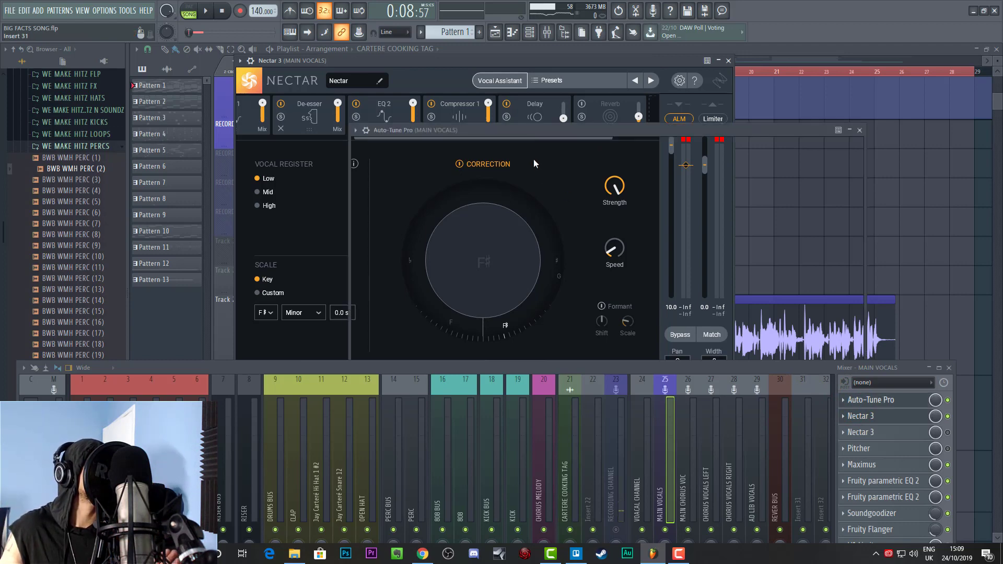
Step: Show the Auto-Tune Pro window of MAIN VOCALS to examine its Retune Speed control, and close it
left_click(531, 132)
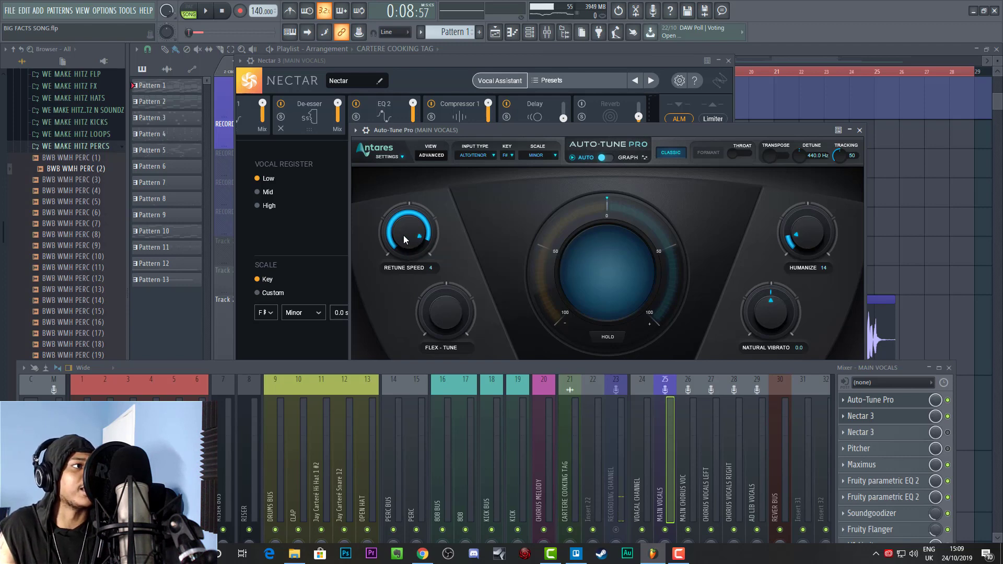
left_click_drag(404, 235, 409, 209)
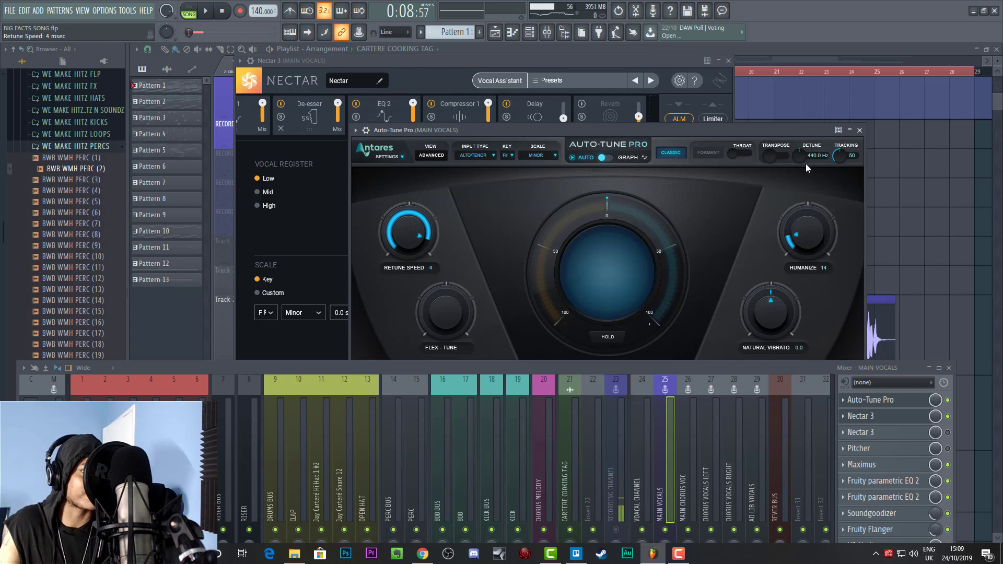
left_click(860, 131)
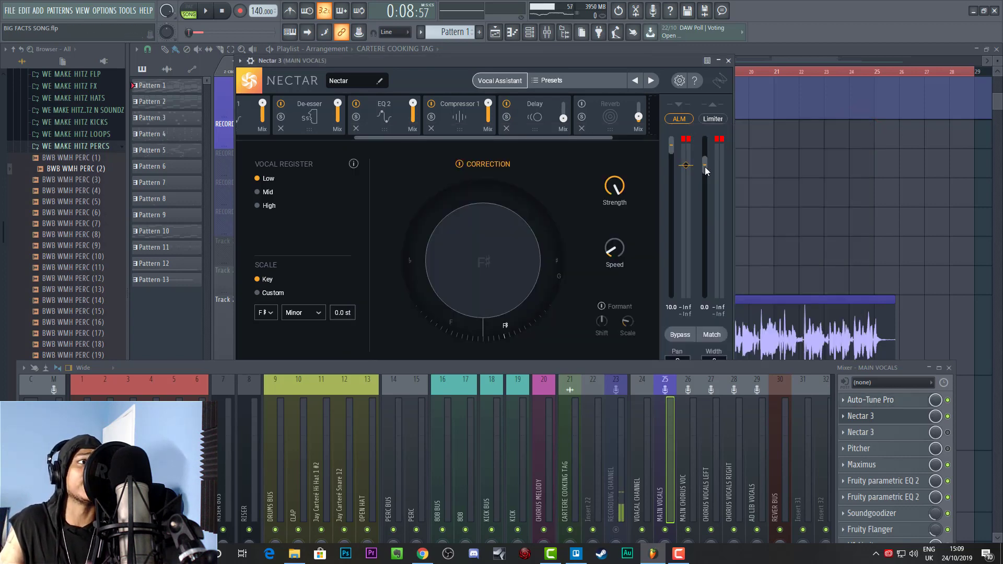
Step: Turn Nectar's pitch correction off again, close Nectar 3, and move the mixer back up over the playlist
left_click(461, 164)
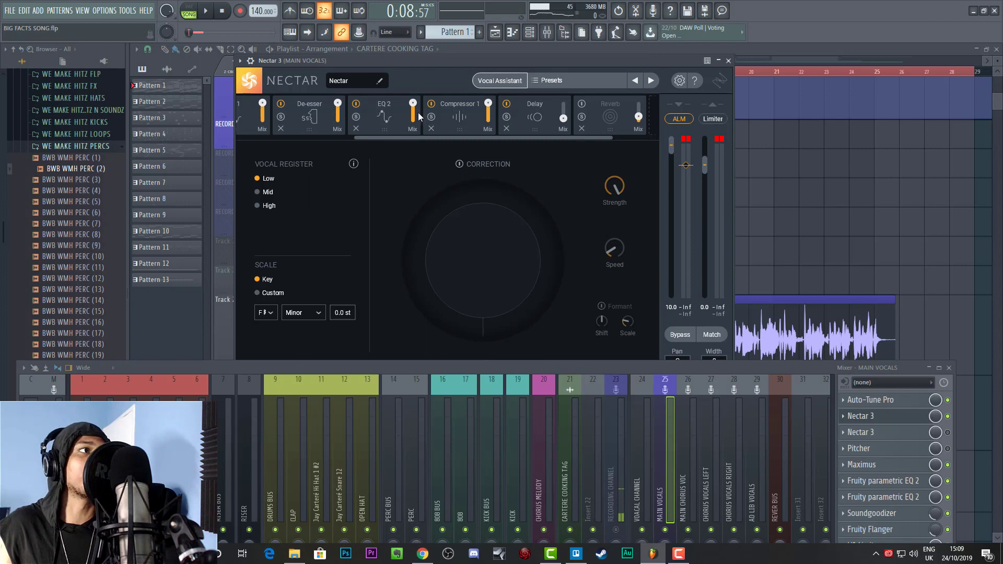
left_click_drag(541, 63, 510, 48)
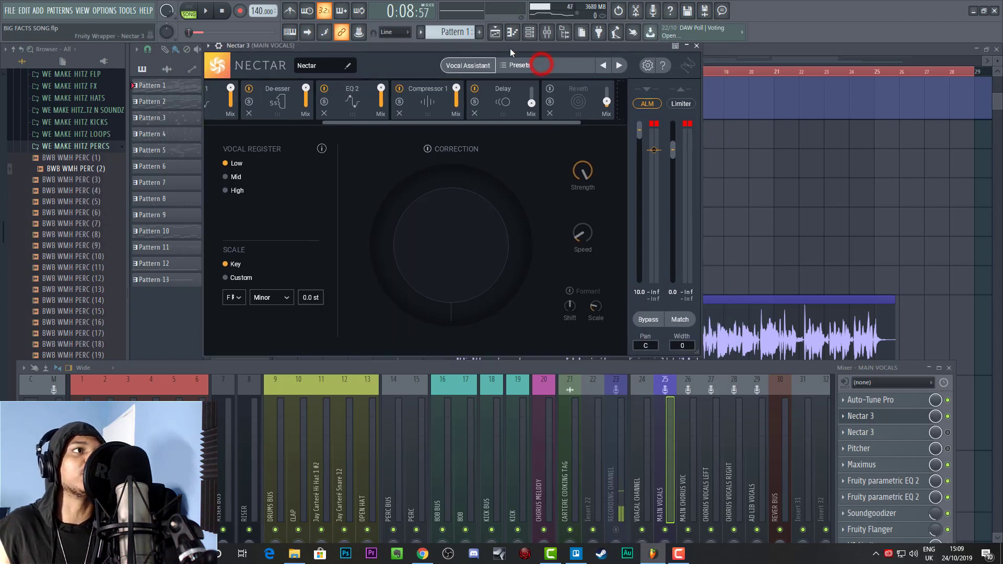
left_click(697, 46)
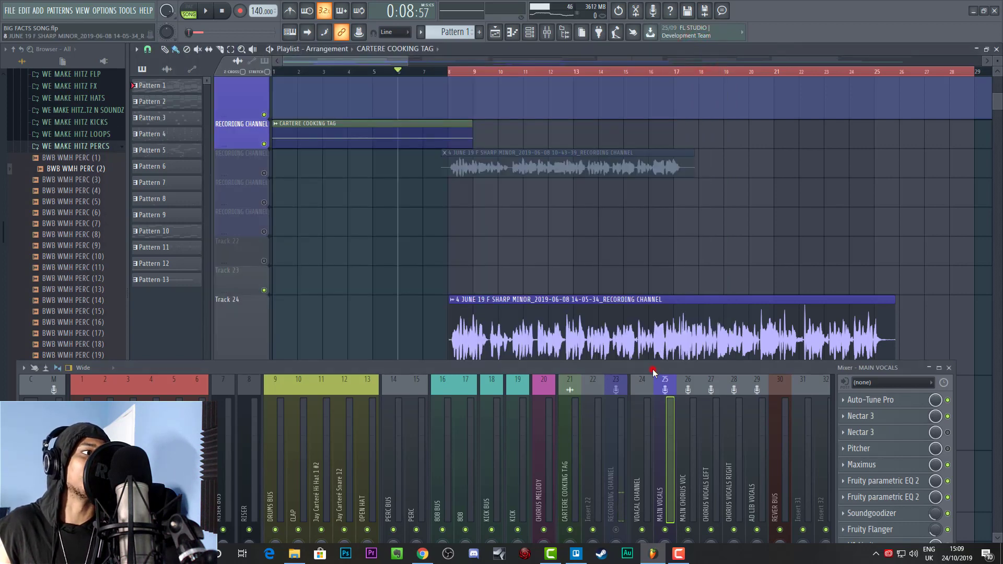
left_click_drag(651, 370, 661, 107)
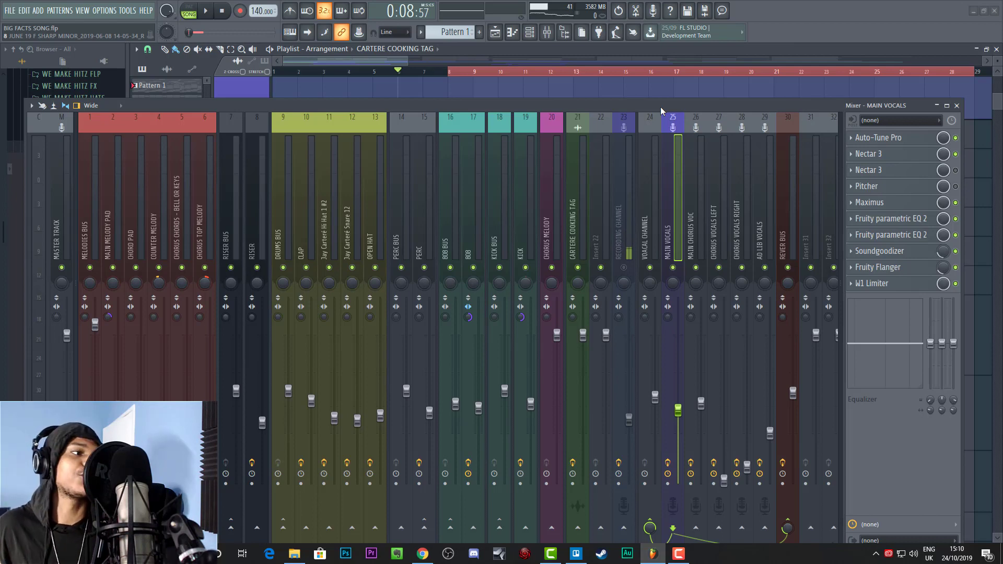
Step: Switch to Chrome and show the jaycartere.com homepage
left_click(423, 554)
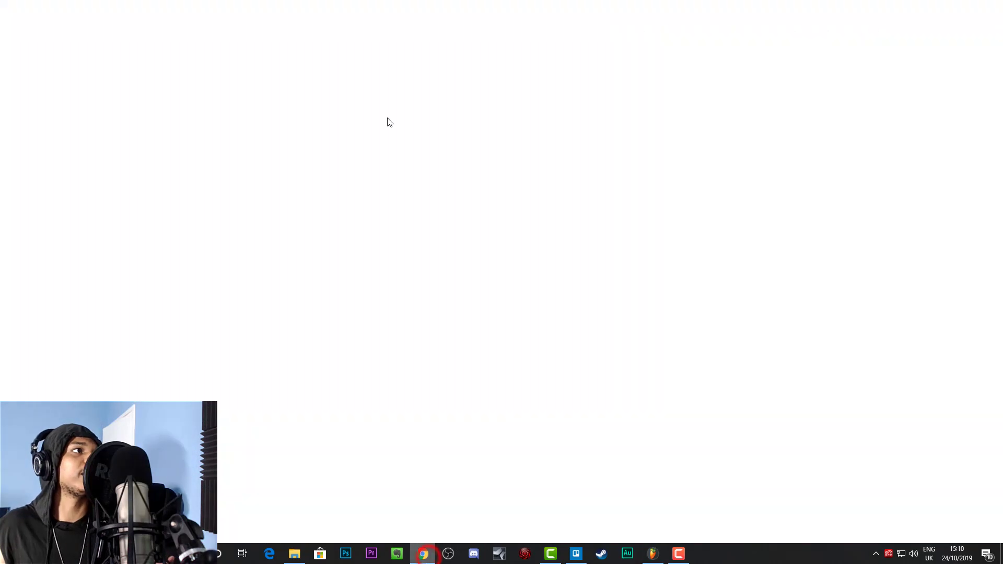
left_click(360, 14)
left_click(174, 9)
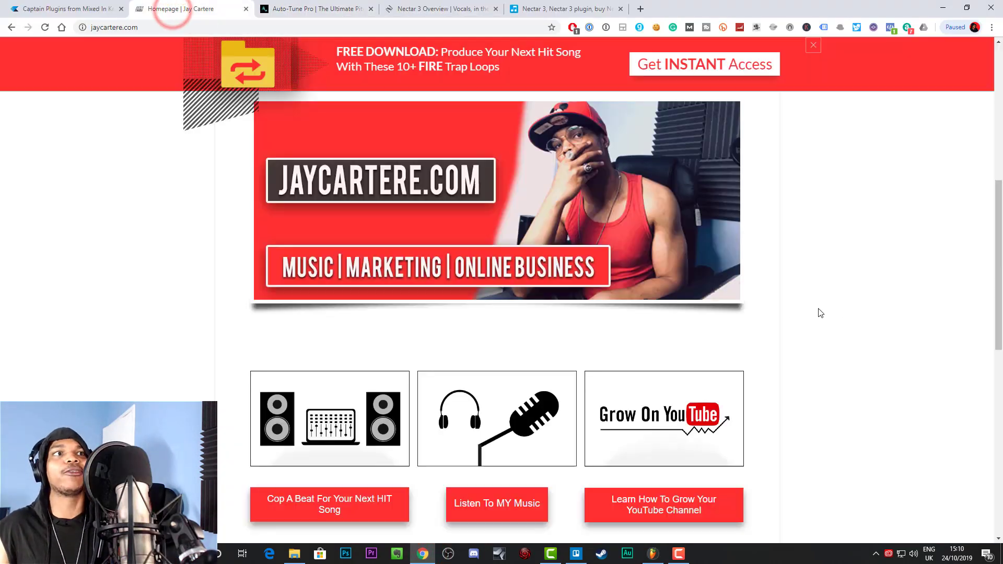